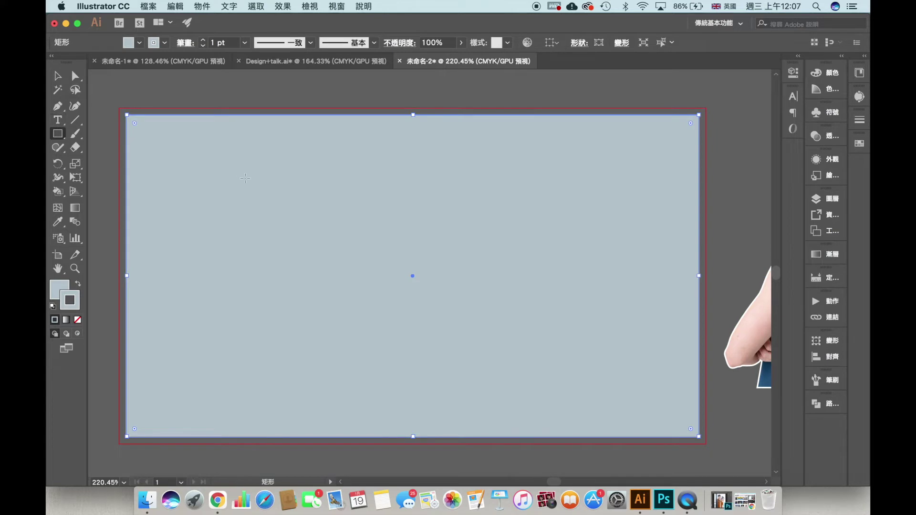
Reshape the upper rectangle by moving its two left corner anchors inward, forming a slanted edge from about mid-top to X 6.6 cm at the bottom
left_click(75, 76)
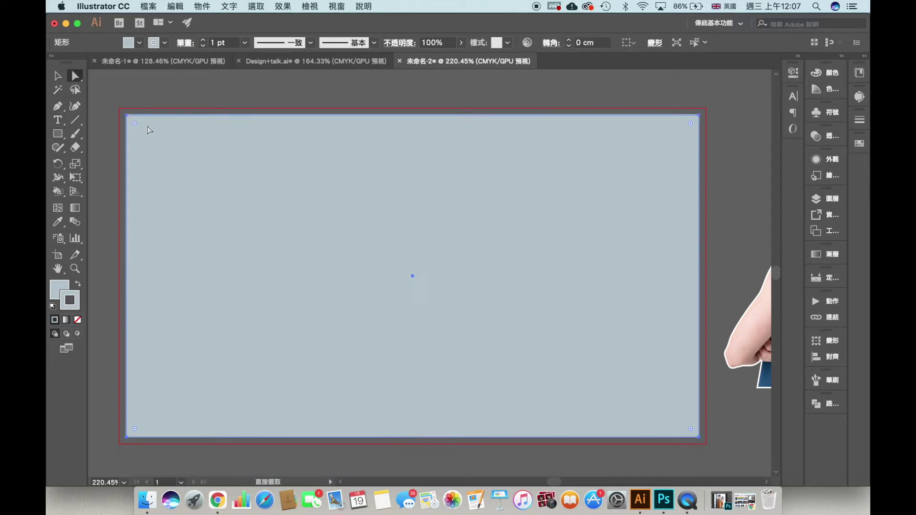
left_click(126, 115)
left_click(437, 112)
left_click(249, 135)
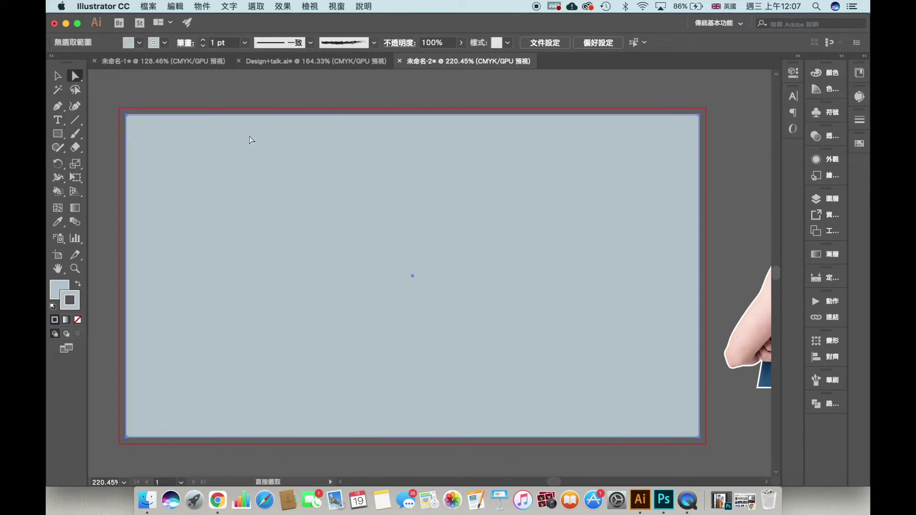
left_click_drag(127, 115, 492, 116)
left_click_drag(128, 441, 358, 442)
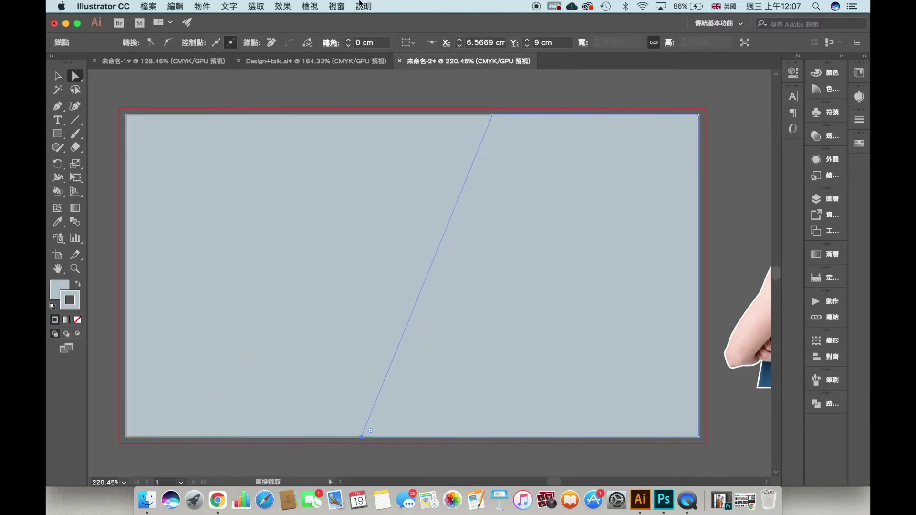
Colour the slanted shape's fill and stroke with the tan swatch, leaving the rectangle behind it blue
left_click(330, 6)
left_click(393, 406)
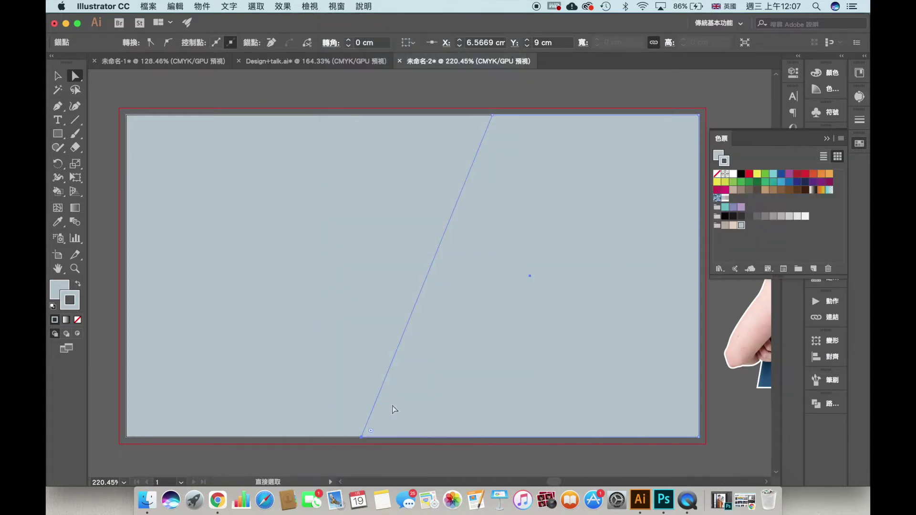
left_click(725, 226)
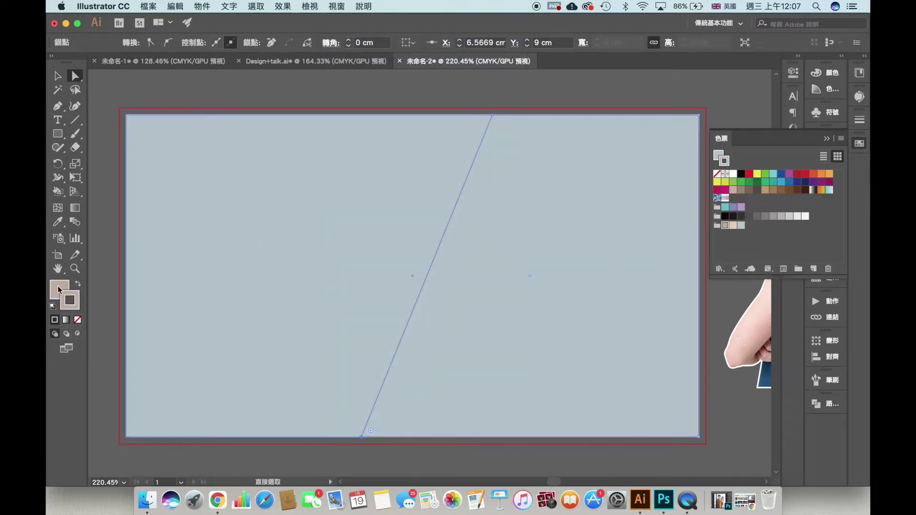
left_click_drag(69, 300, 57, 287)
left_click(58, 76)
left_click(728, 466)
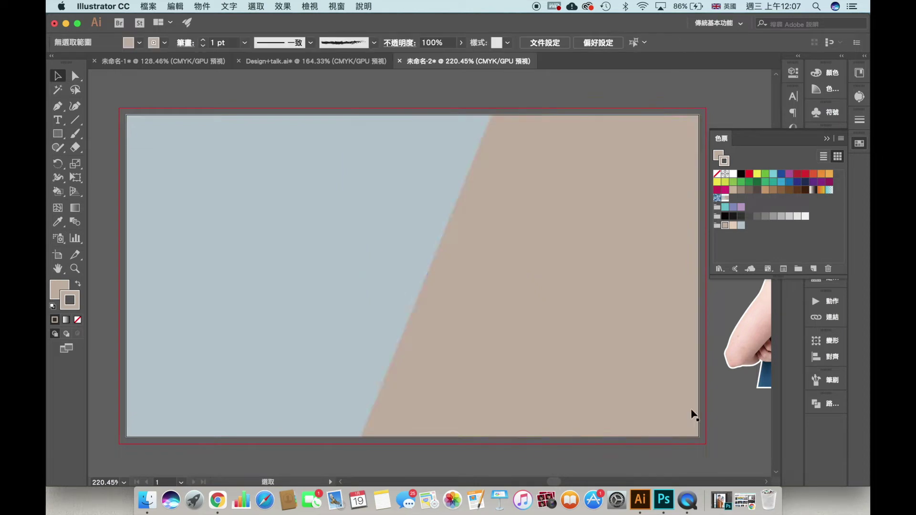
Draw a rectangular frame just inside the artboard edges with a white stroke and no fill
left_click(57, 133)
left_click_drag(132, 118, 694, 432)
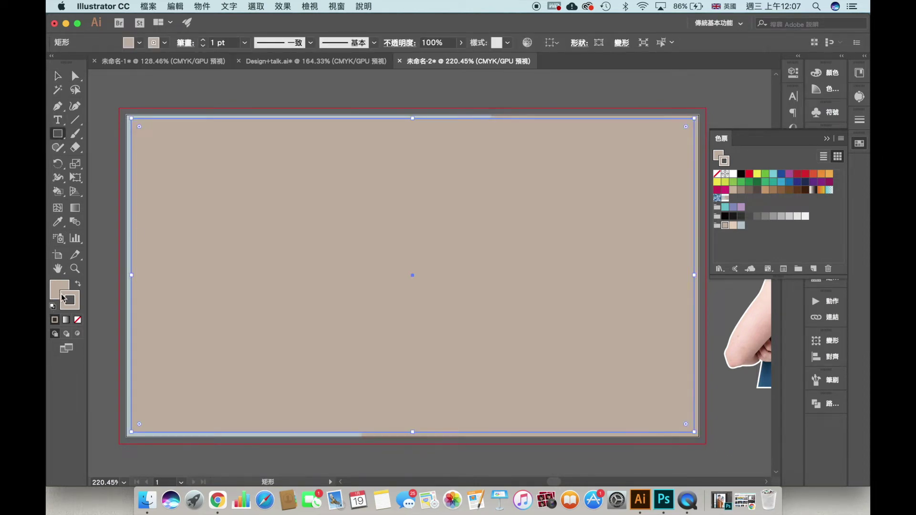
left_click(734, 175)
left_click(57, 288)
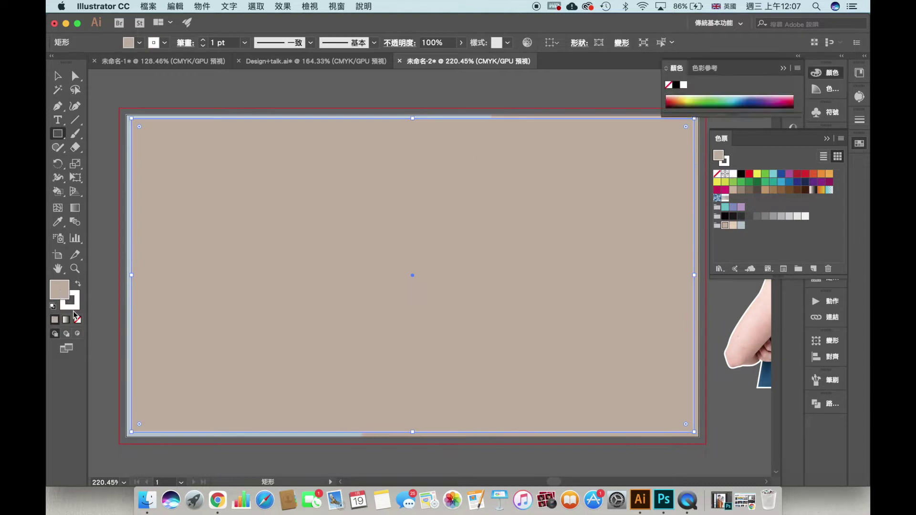
left_click(77, 321)
left_click(58, 76)
left_click(345, 103)
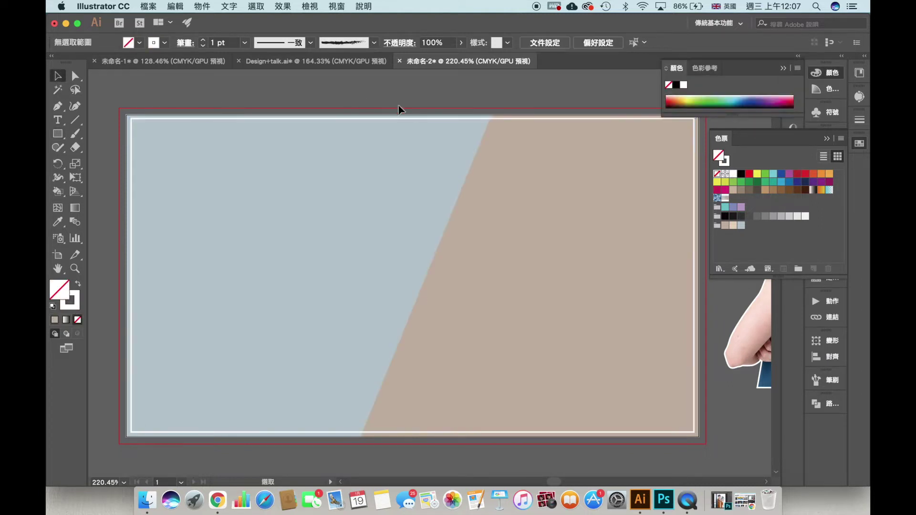
Move the white frame's top edge down slightly
left_click(395, 120)
left_click_drag(414, 119, 414, 122)
left_click(305, 82)
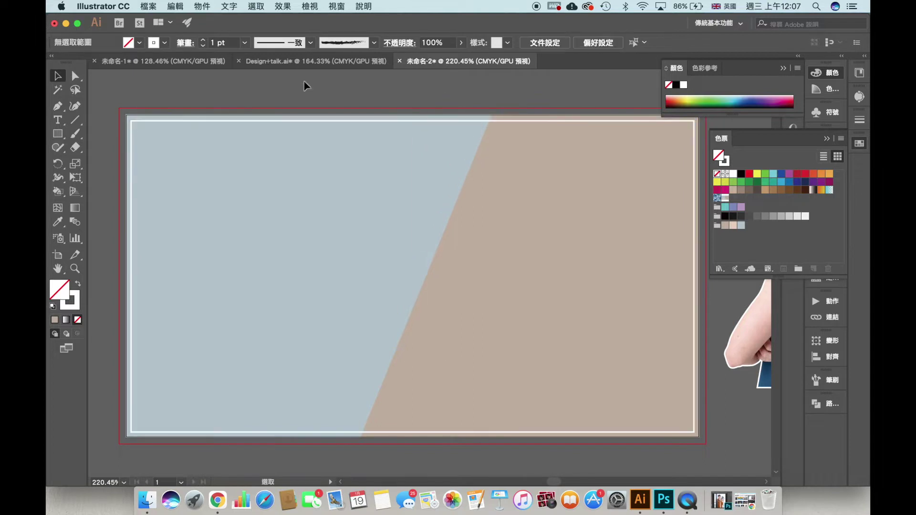
Draw a straight horizontal line at about Y 0.5 cm, from beyond the artboard's left edge to about X 10.9 cm
left_click(59, 110)
left_click(111, 133)
left_click(516, 133)
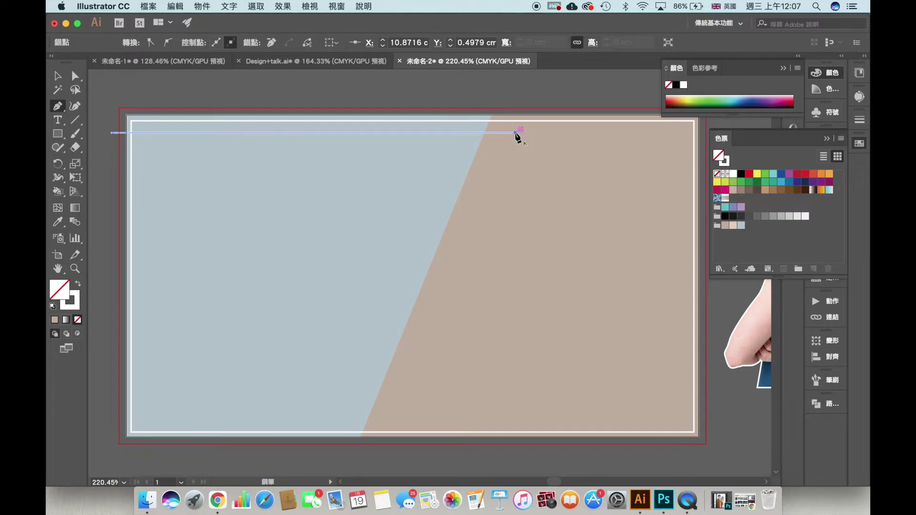
Apply a Zig Zag effect to the line with smooth points, a reduced ridge size and more than 28 ridges per segment
left_click(282, 6)
mouse_move(324, 109)
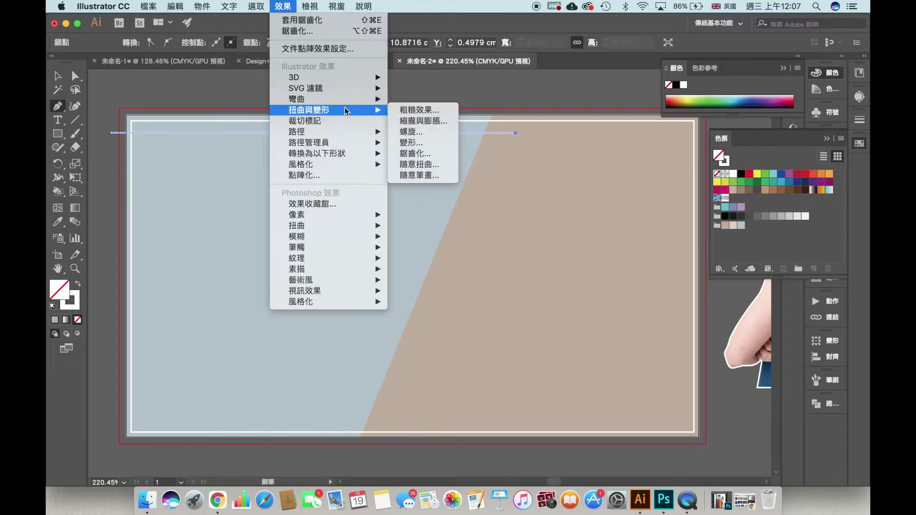
left_click(427, 154)
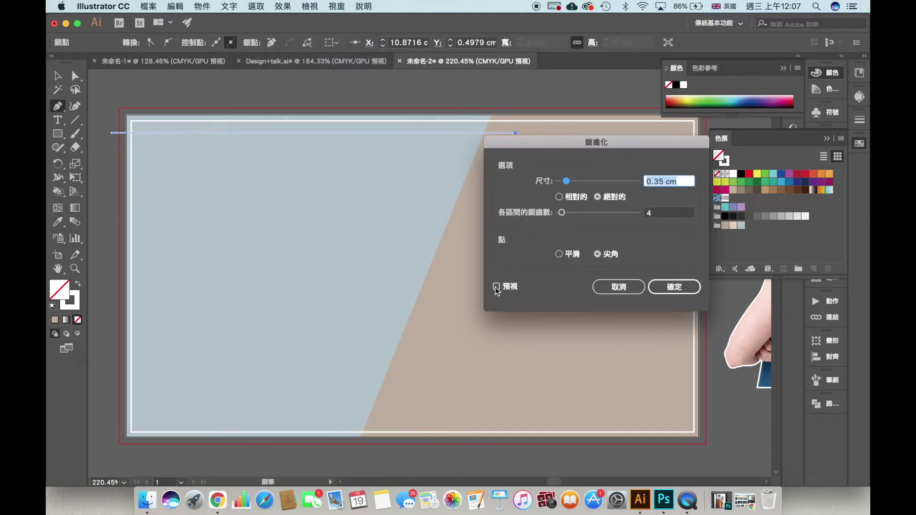
left_click(496, 286)
left_click(559, 254)
mouse_move(566, 181)
left_mouse_down()
mouse_move(585, 186)
mouse_move(571, 212)
mouse_move(582, 218)
left_mouse_up()
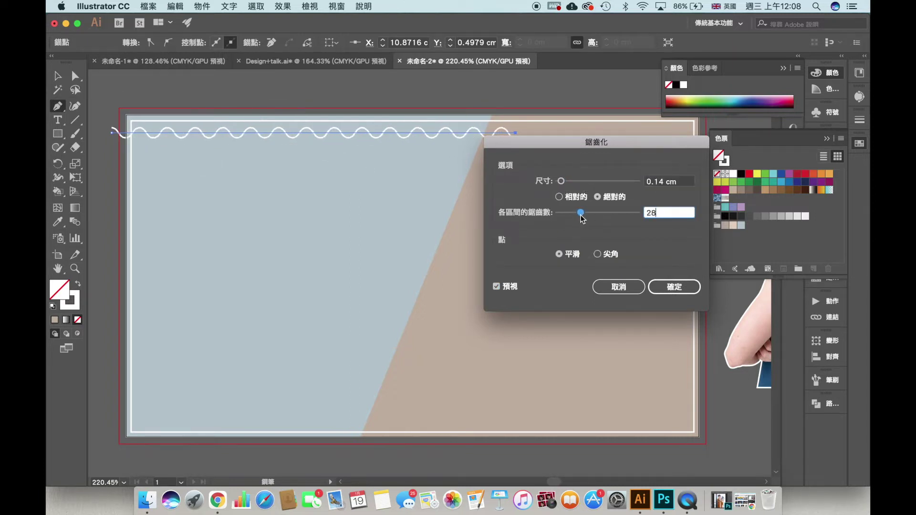
left_click_drag(561, 183, 560, 183)
left_click_drag(581, 213, 589, 215)
left_click(662, 285)
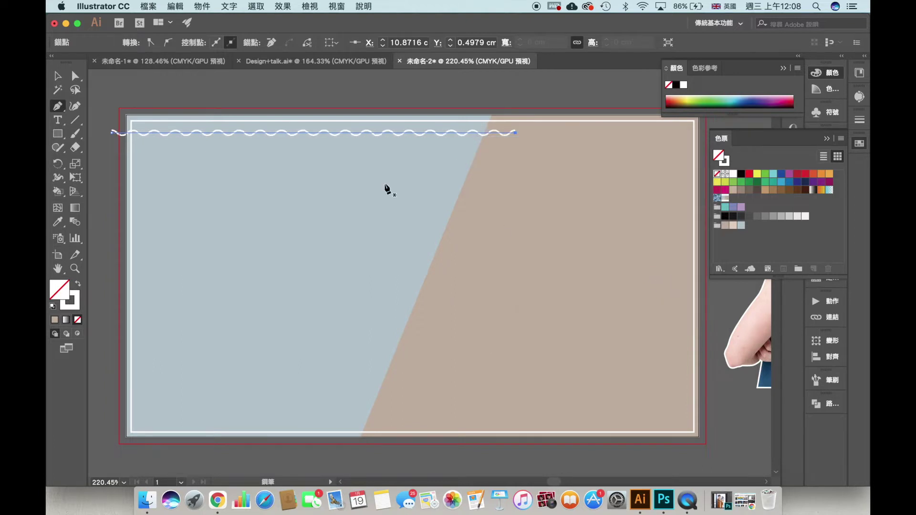
Rotate the wavy line 90° so it stands vertical
left_click(58, 76)
left_click(152, 97)
left_click(302, 133)
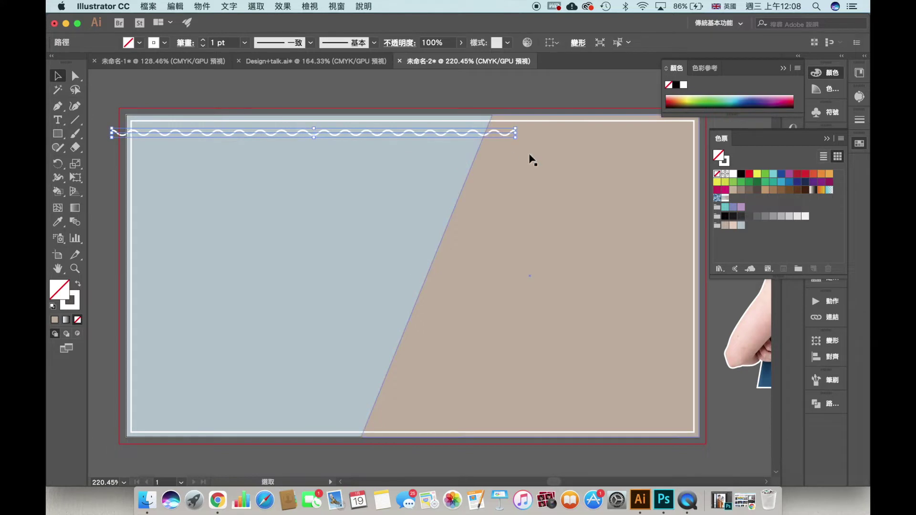
left_click_drag(521, 135, 336, 370)
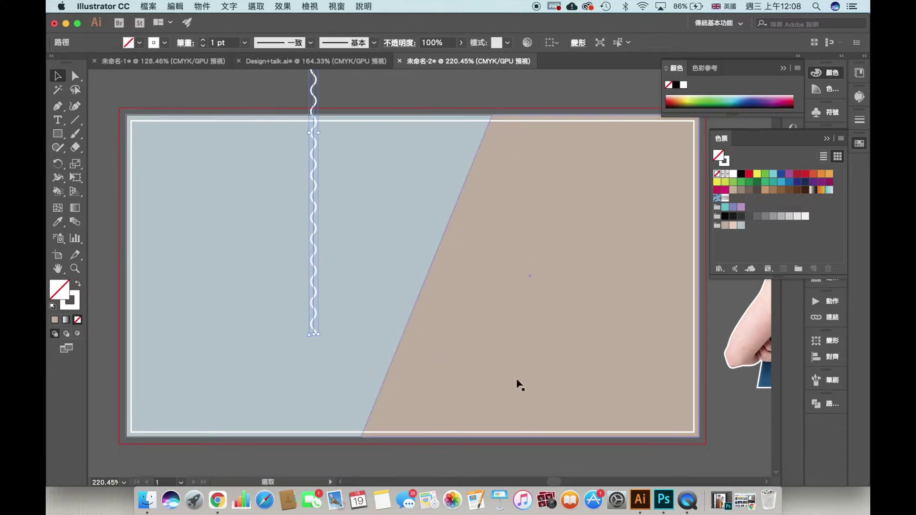
Create a new pattern brush from the vertical wavy line with 100% spacing
left_click(336, 6)
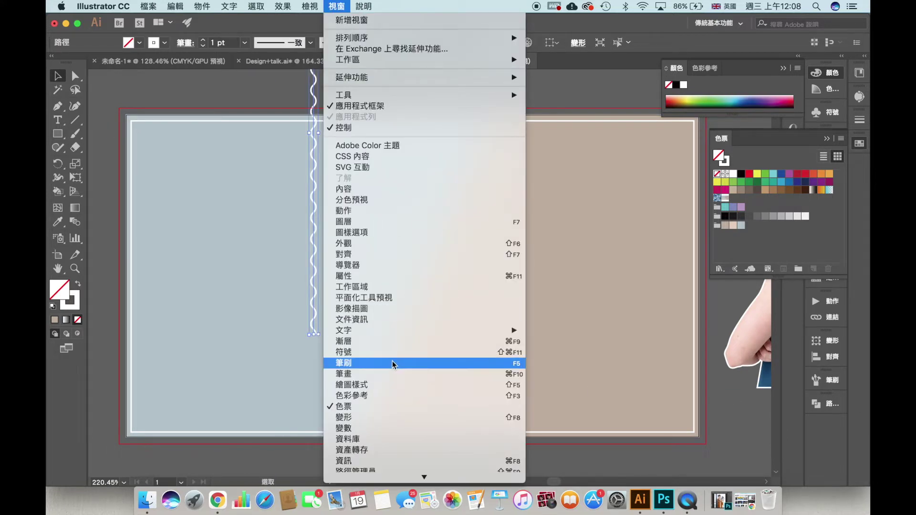
left_click(392, 362)
left_click_drag(313, 194, 736, 408)
left_click(476, 88)
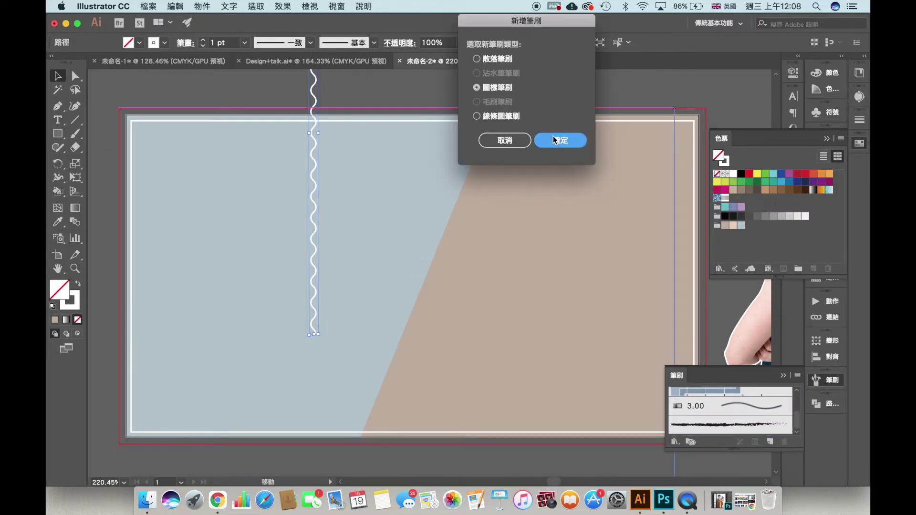
left_click(563, 139)
left_click(208, 116)
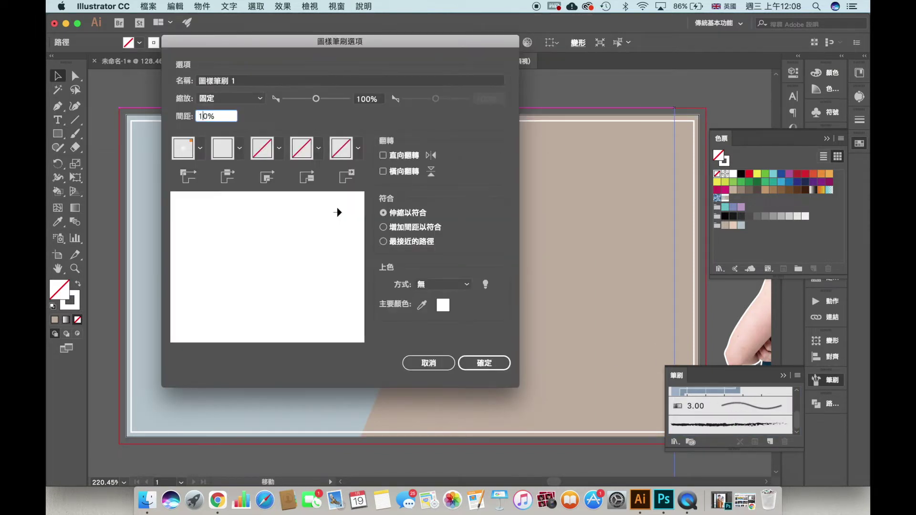
left_click(491, 366)
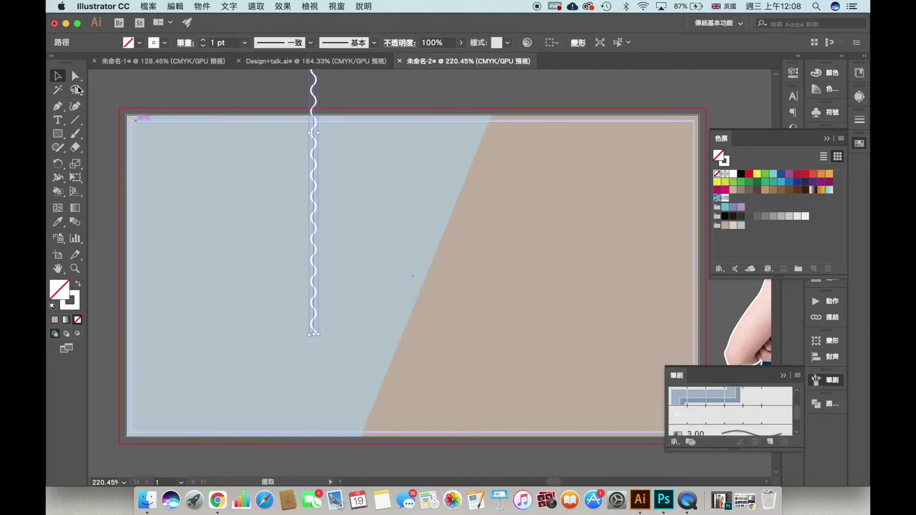
Draw a vertical line at about X 2.4 cm, spanning beyond the artboard's top and bottom, and apply the new wave brush to it
left_click(58, 106)
scroll(216, 84, "up", 1)
left_click(213, 87)
left_click(214, 460)
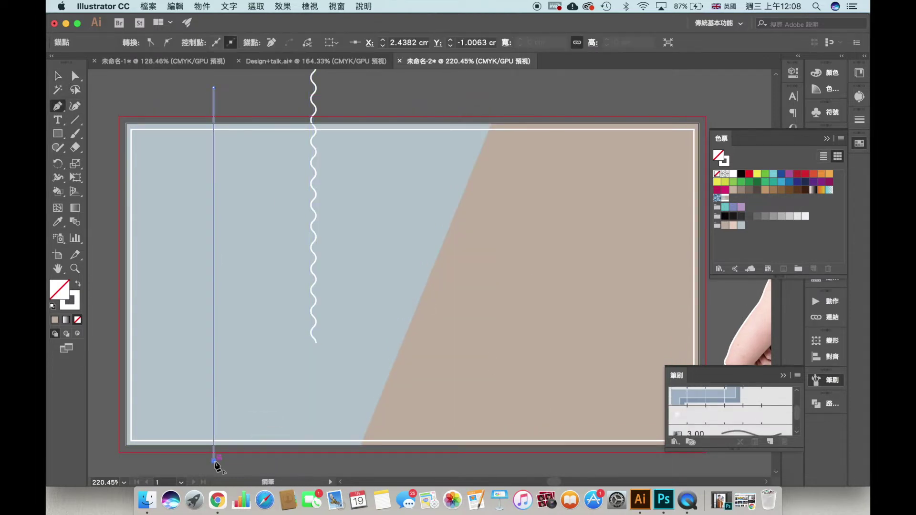
double_click(689, 414)
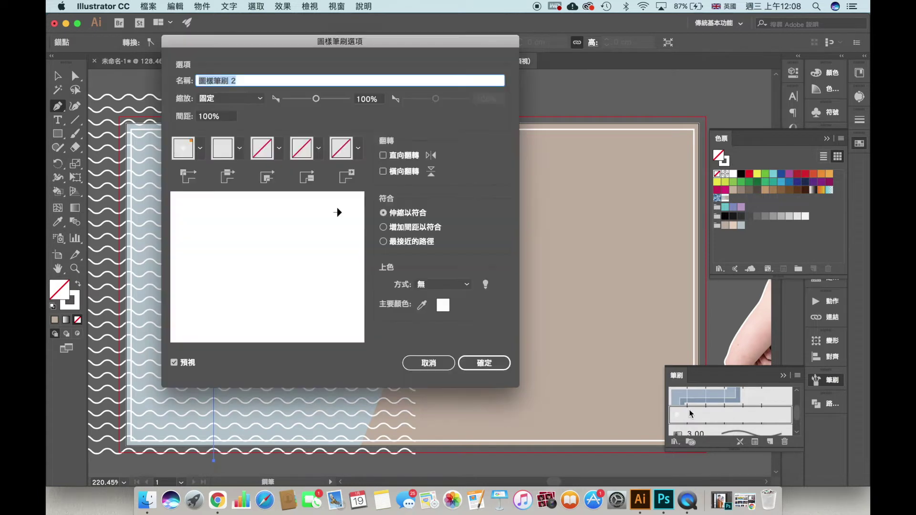
Try spacings for the wave pattern brush, settle on 80% and apply it to the existing stroke
left_click(213, 116)
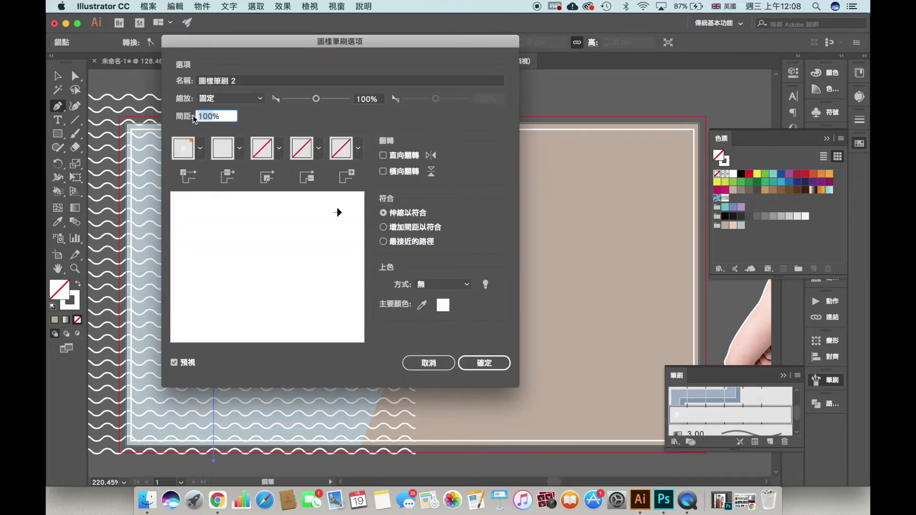
type("80")
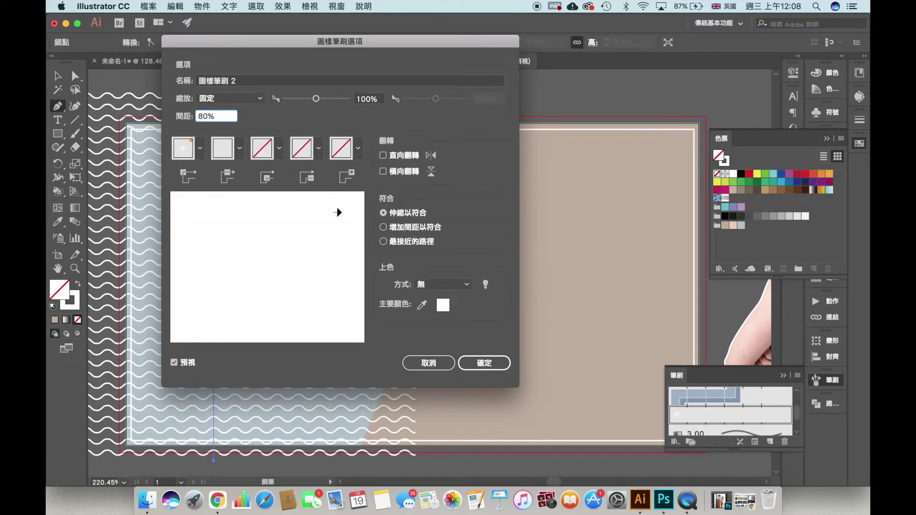
key("BackSpace")
key("BackSpace")
type("50")
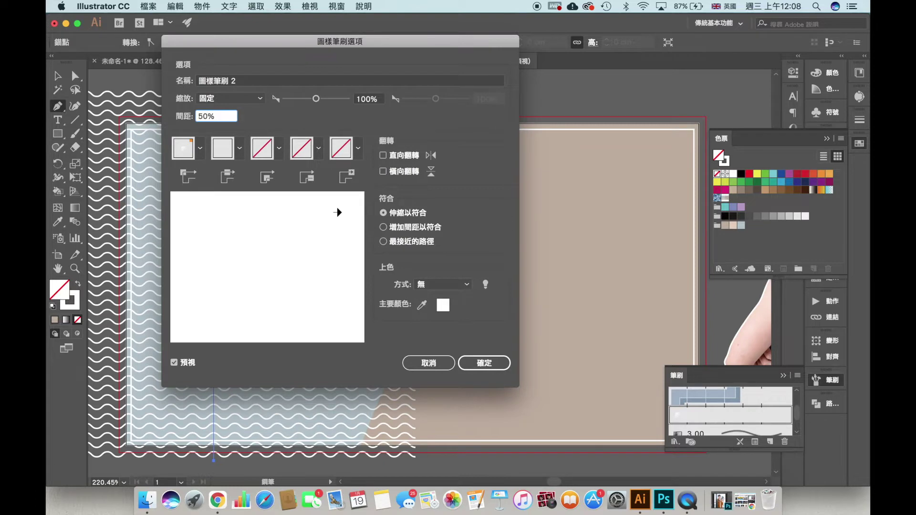
key("BackSpace")
key("BackSpace")
type("80")
left_click(484, 363)
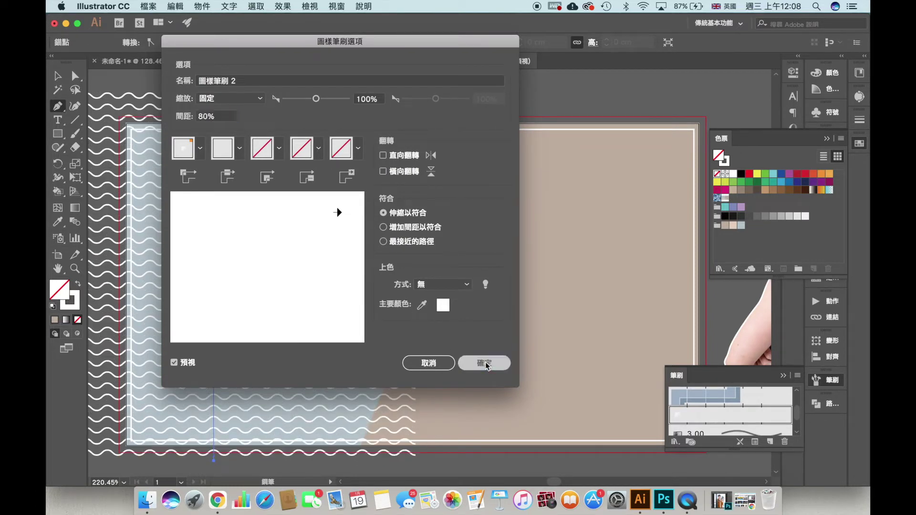
left_click(445, 270)
Move the wave pattern right so it covers the blue area, and set its opacity to 38%
left_click(59, 73)
left_click(463, 96)
left_click(270, 98)
left_click_drag(214, 103, 310, 102)
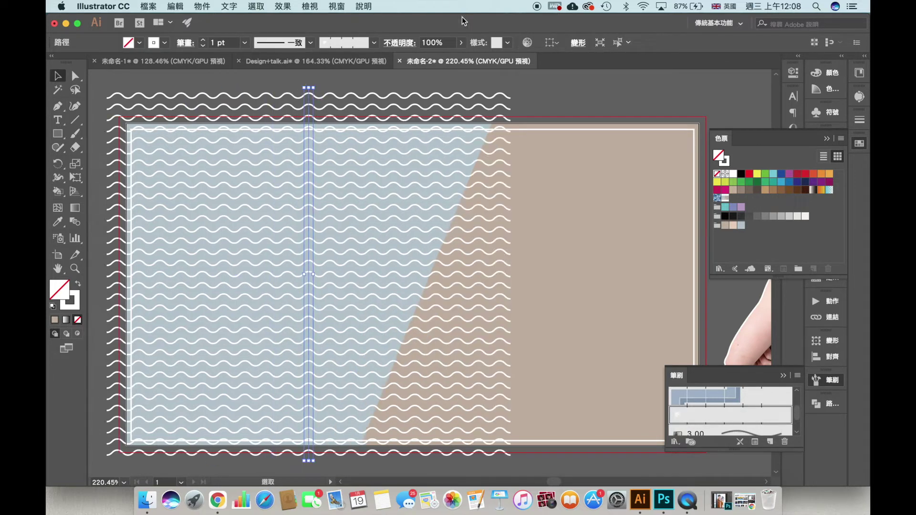
left_click_drag(459, 56, 434, 57)
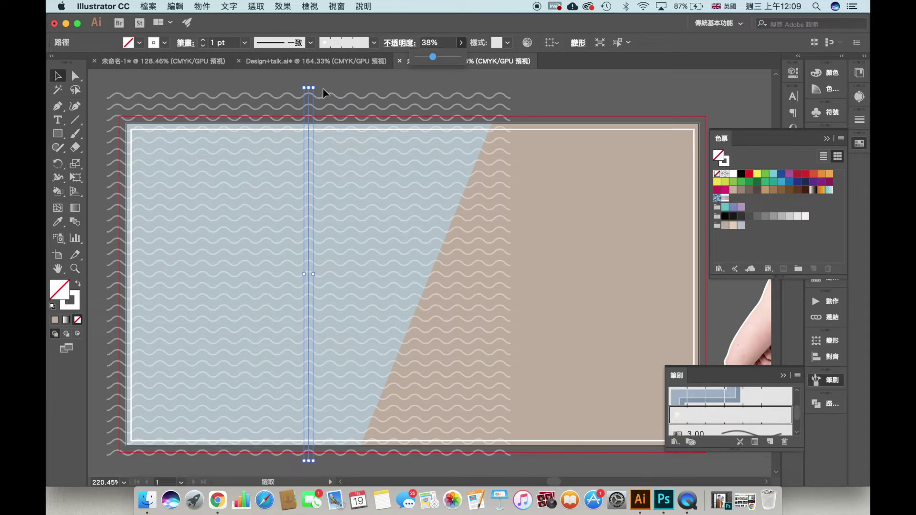
left_click(393, 97)
Send the wave pattern and the blue rectangle to the back, behind the tan shape and the white frame
left_click_drag(357, 186, 357, 187)
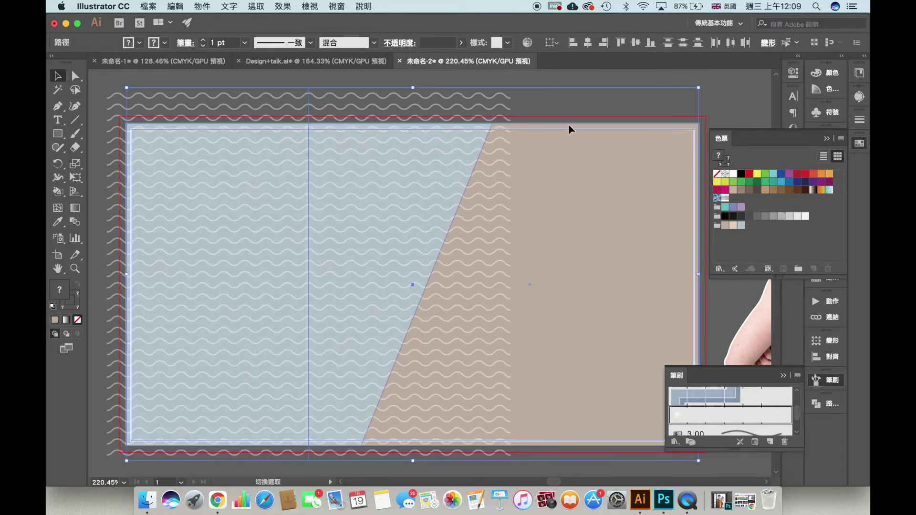
right_click(279, 209)
mouse_move(334, 370)
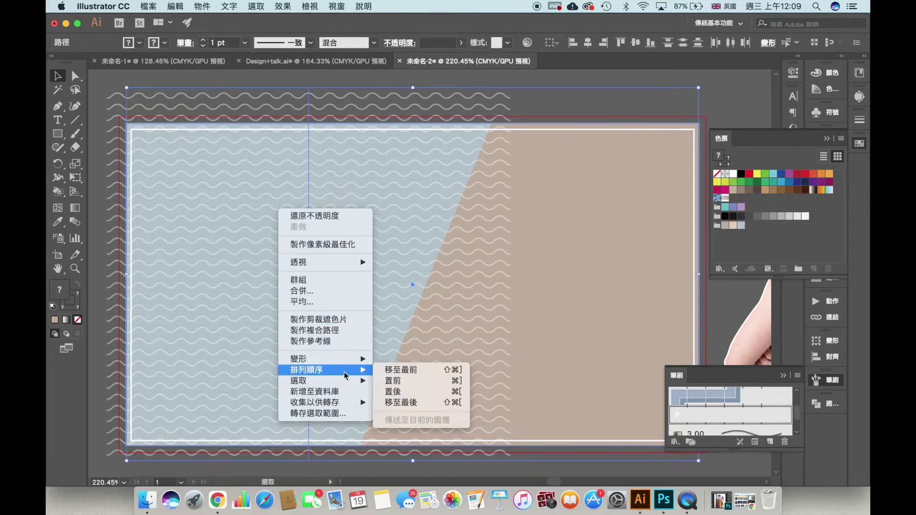
left_click(424, 406)
left_click(730, 86)
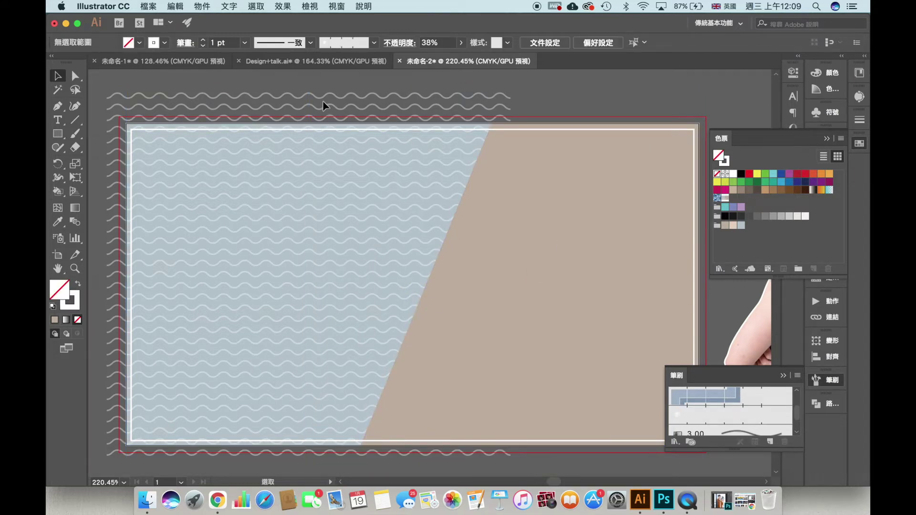
Collapse the Swatches and Brushes panels and move the cutout photos of the woman and man onto the middle of the artboard
left_click(824, 139)
left_click(784, 376)
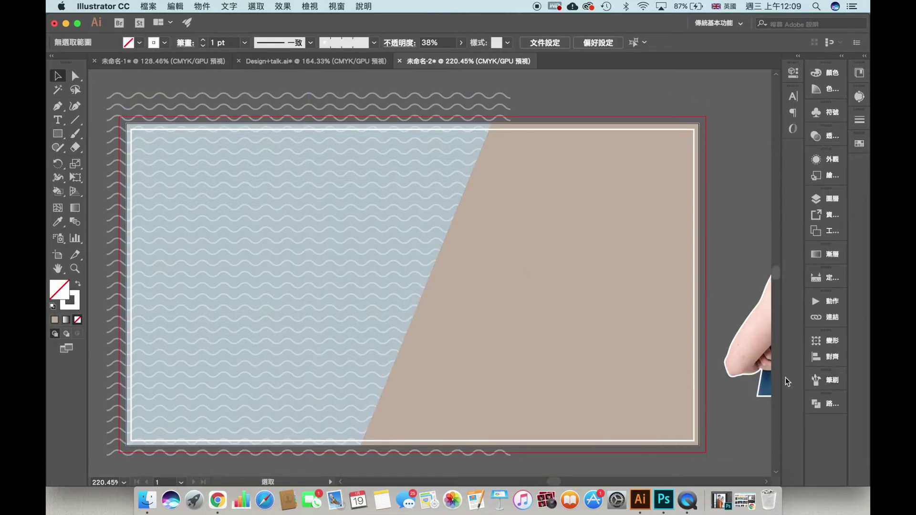
left_click_drag(738, 136, 529, 122)
left_click_drag(718, 295, 278, 336)
left_click_drag(563, 330, 644, 305)
Bring the cutout photos to the front, above the tan shape and the white frame
right_click(641, 305)
mouse_move(688, 400)
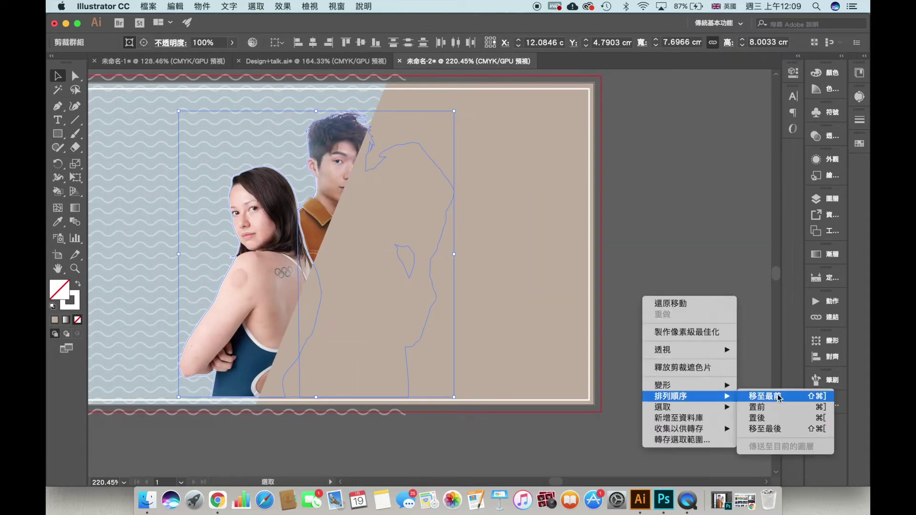
left_click(769, 395)
left_click_drag(406, 415, 514, 421)
left_click_drag(457, 321, 452, 329)
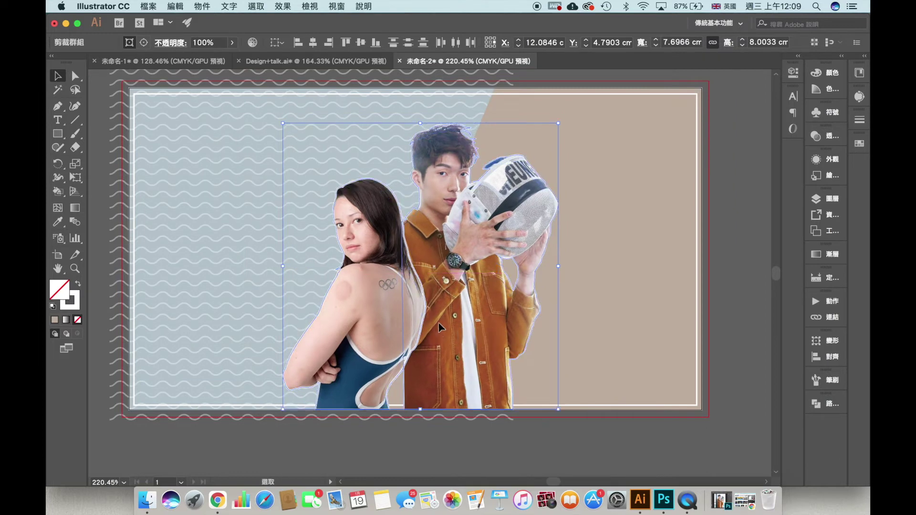
Select both the woman and man cutouts, try a 2 pt outline width, and set their white outline to 1 pt
left_click(723, 304)
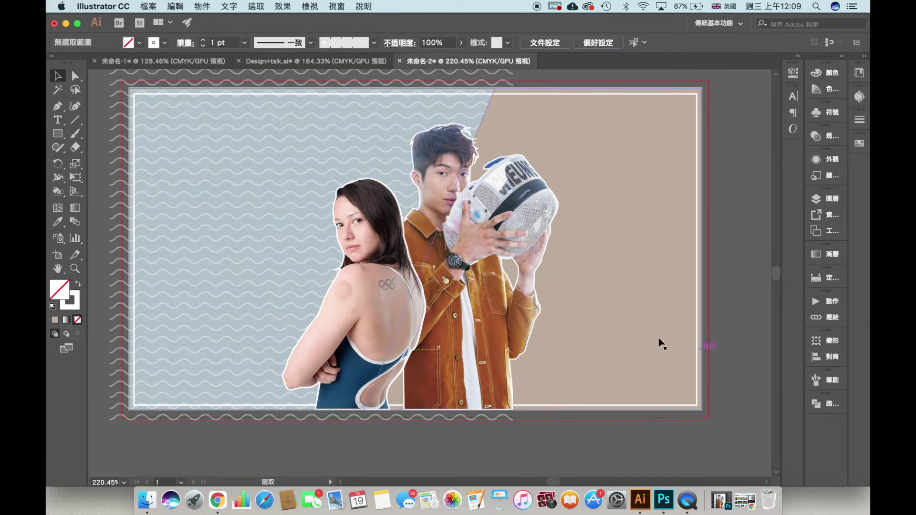
left_click(414, 263)
left_click(392, 266, "shift")
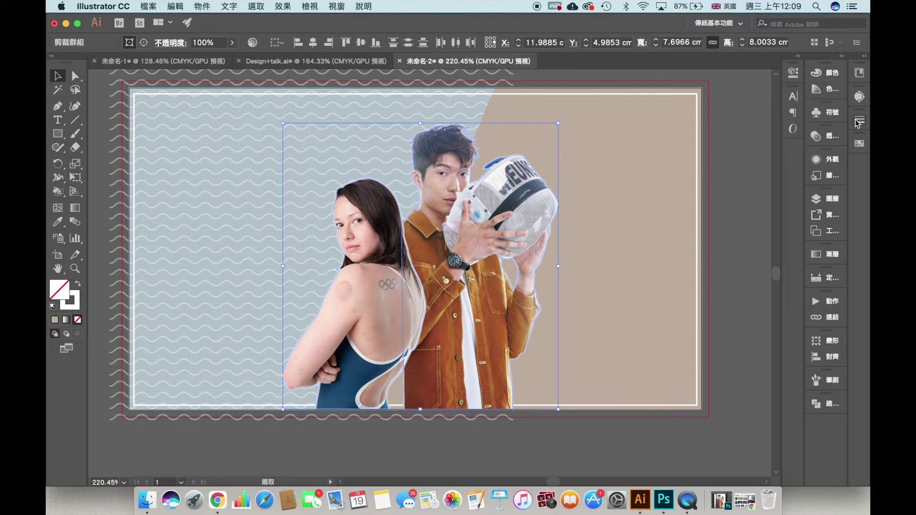
left_click(337, 6)
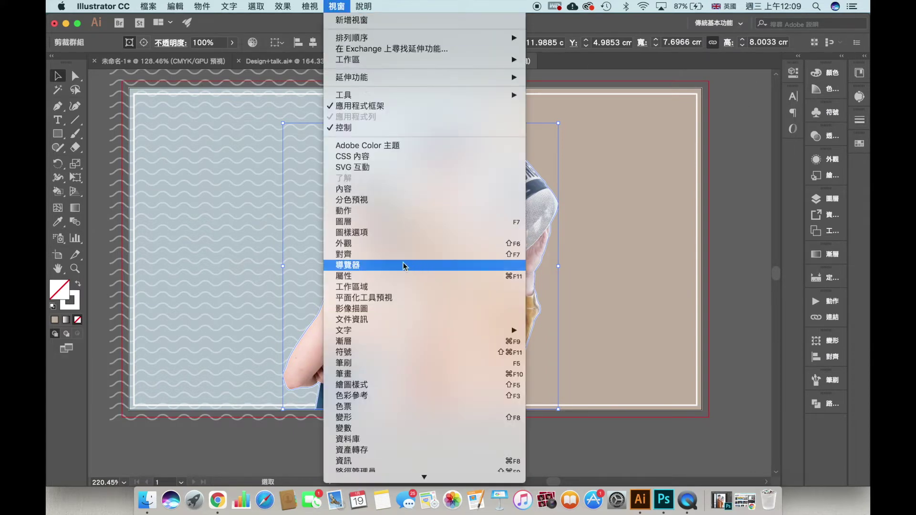
left_click(396, 375)
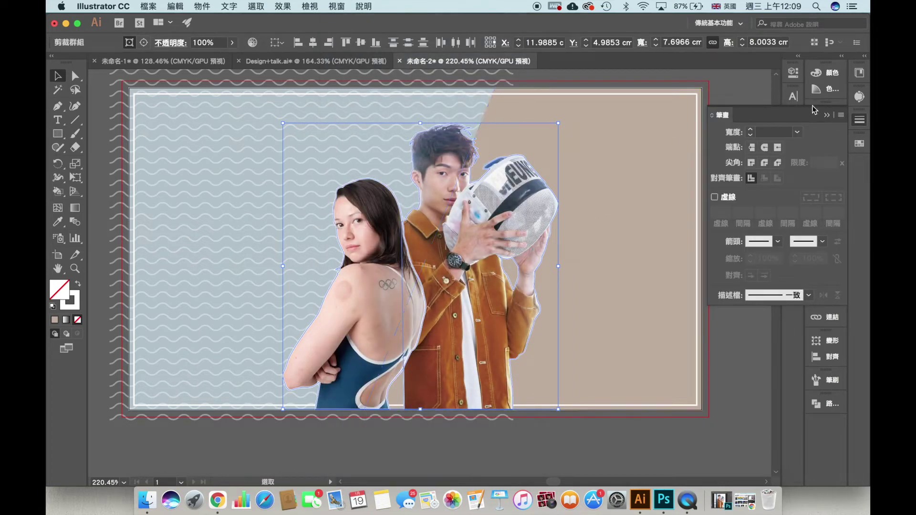
left_click(797, 132)
left_click(816, 195)
left_click(798, 132)
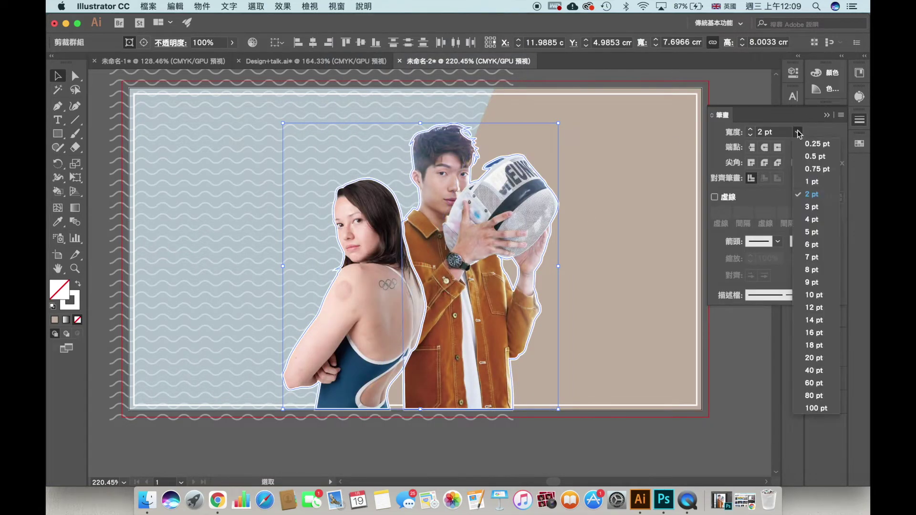
left_click(812, 182)
left_click(690, 435)
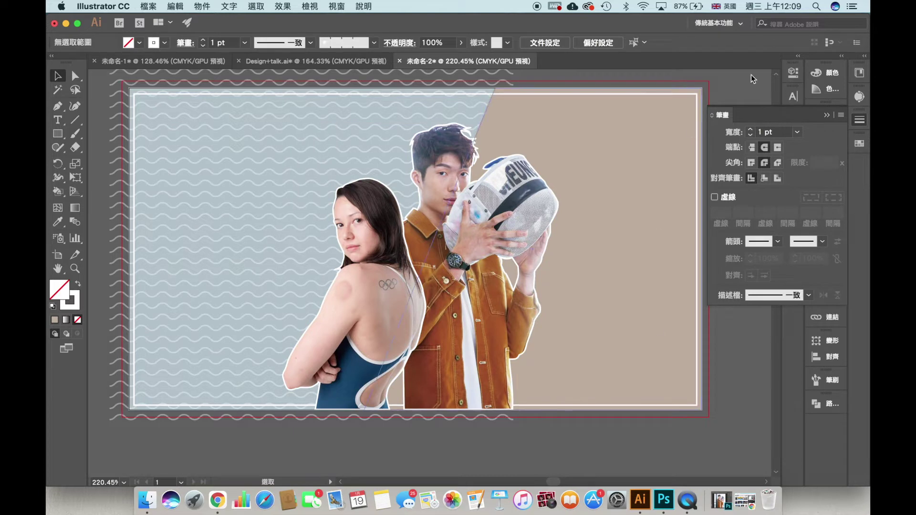
left_click(828, 115)
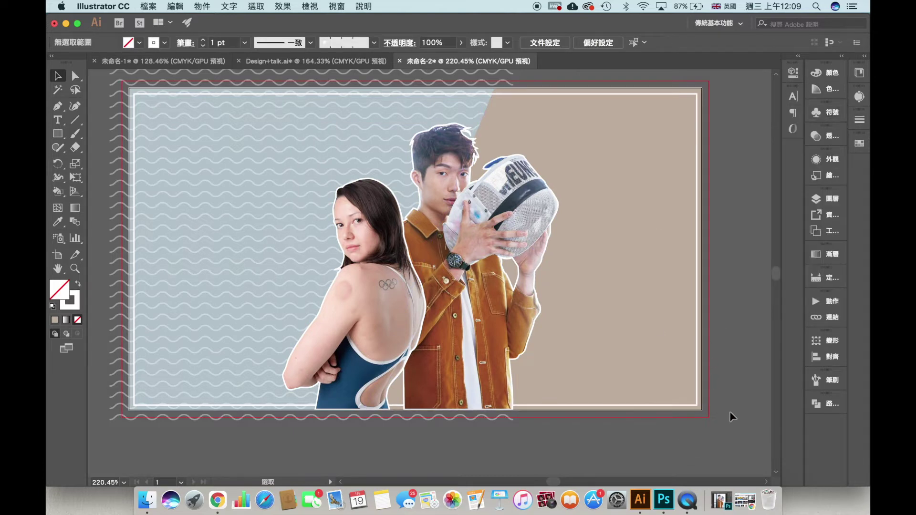
Start a text line on the empty area below the artboard, switch to the 速成 input method and enter 泳壇
left_click(58, 120)
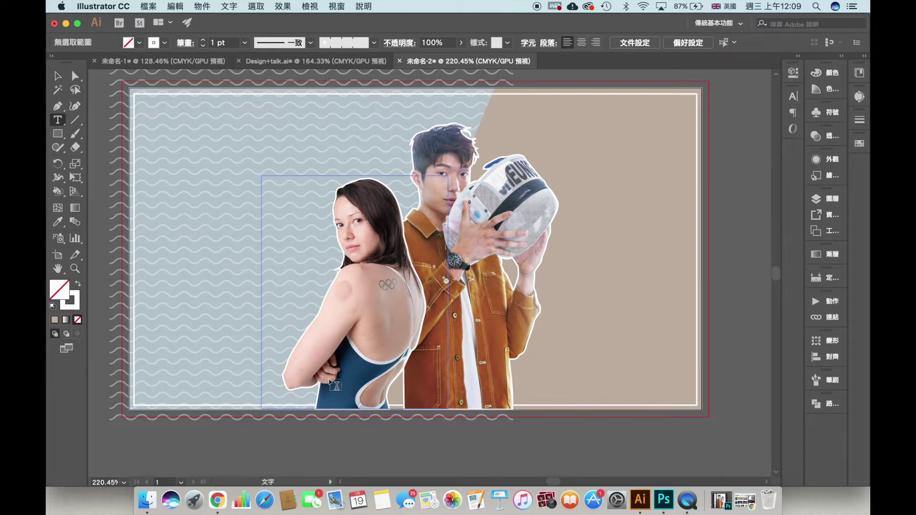
scroll(336, 384, "down", 1)
scroll(310, 444, "down", 5)
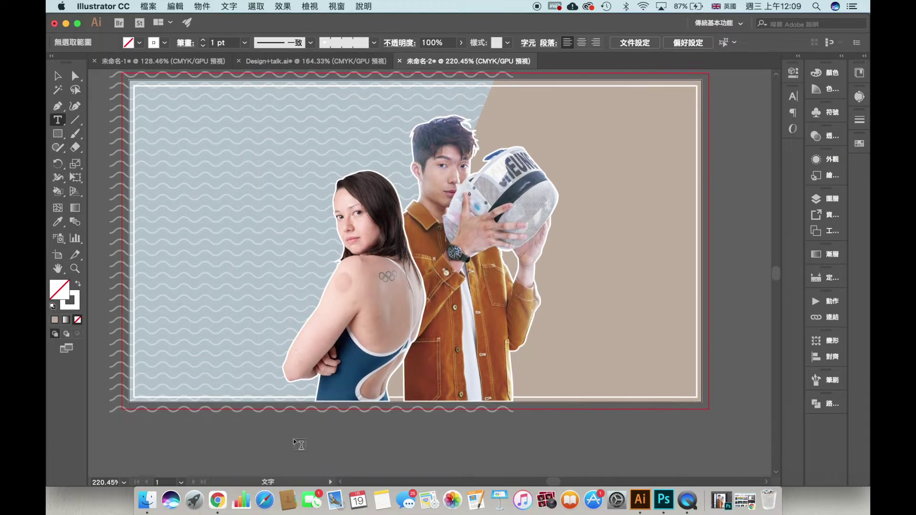
left_click(296, 367)
type("W")
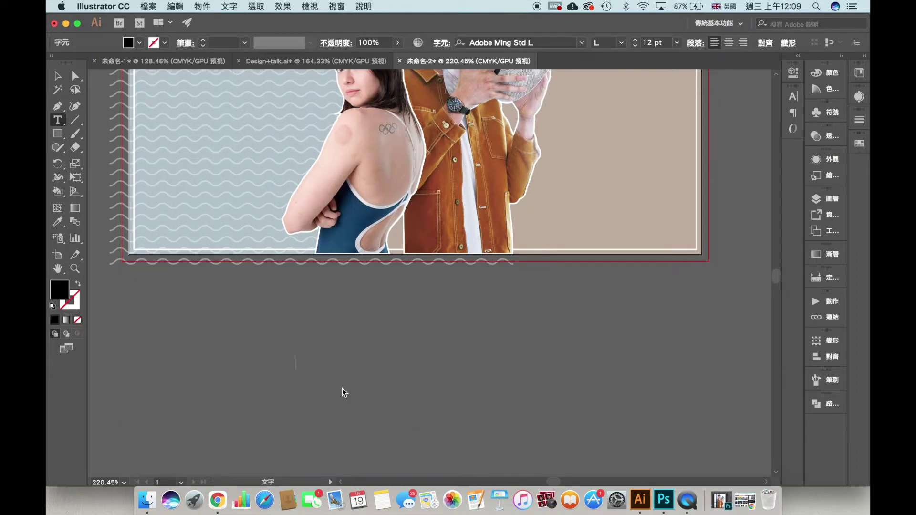
left_click(722, 6)
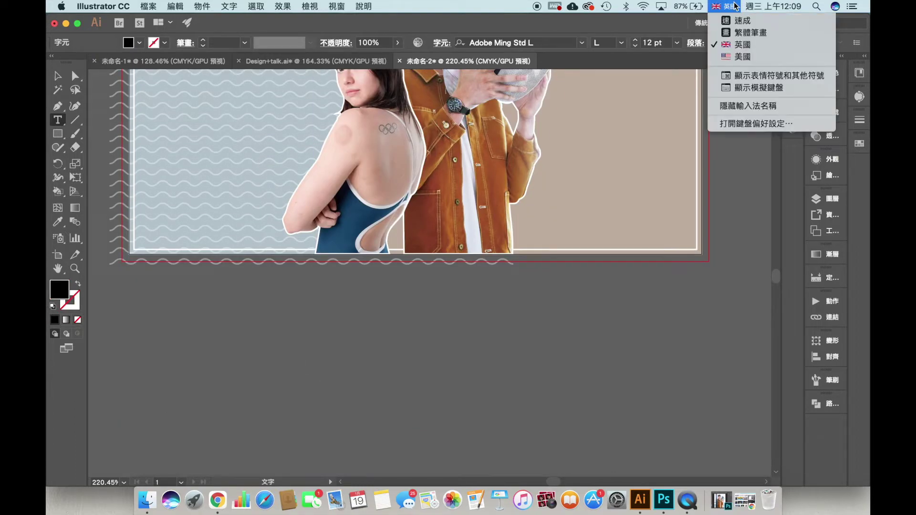
left_click(766, 22)
type("ee4gm")
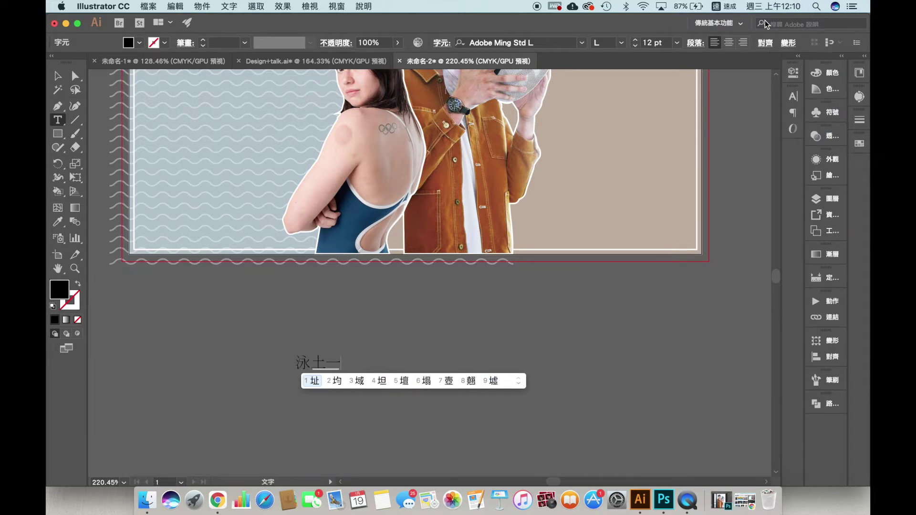
type("5")
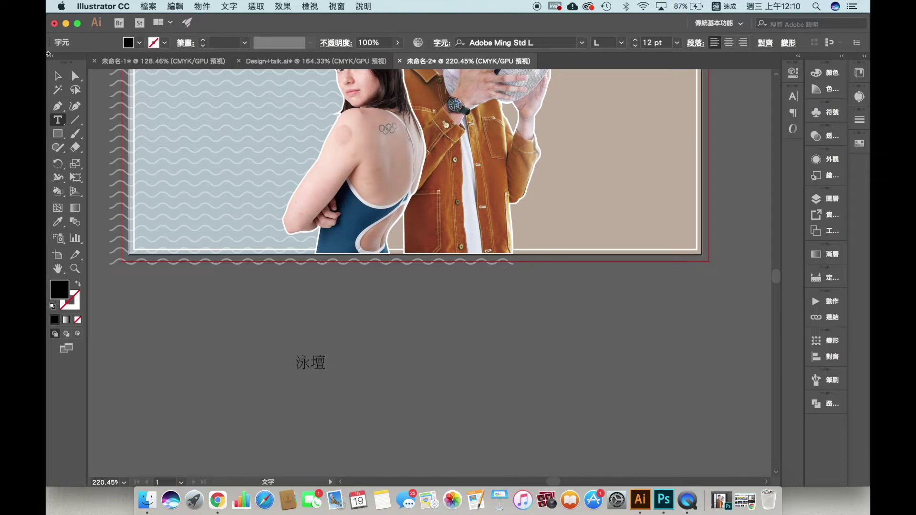
Enlarge the 泳壇 text to 46.51 pt and place it on the blue area beside the woman
left_click(58, 76)
left_click_drag(325, 356, 534, 280)
key("space")
left_click_drag(520, 370, 540, 467)
left_click_drag(449, 382, 295, 164)
left_click_drag(163, 158, 231, 191)
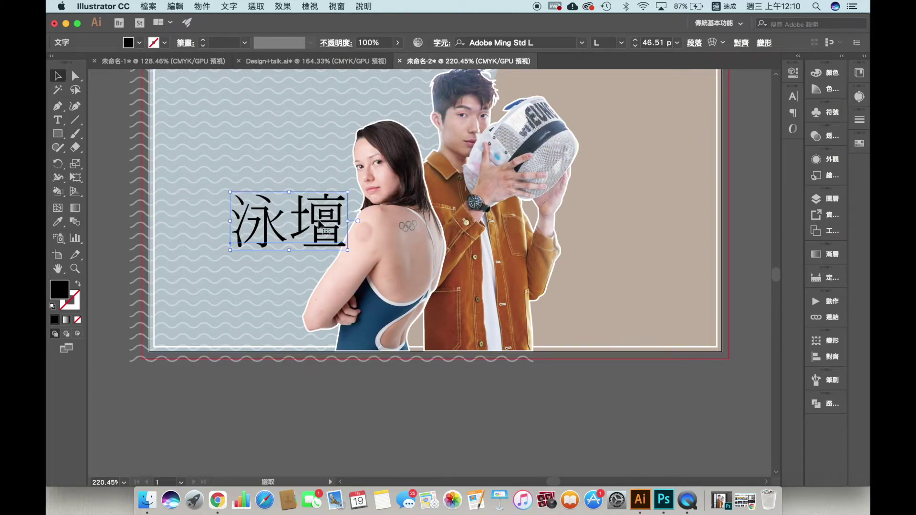
left_click_drag(317, 221, 288, 192)
Change the font of the 泳壇 text to Apple LiGothic Medium
left_click(550, 42)
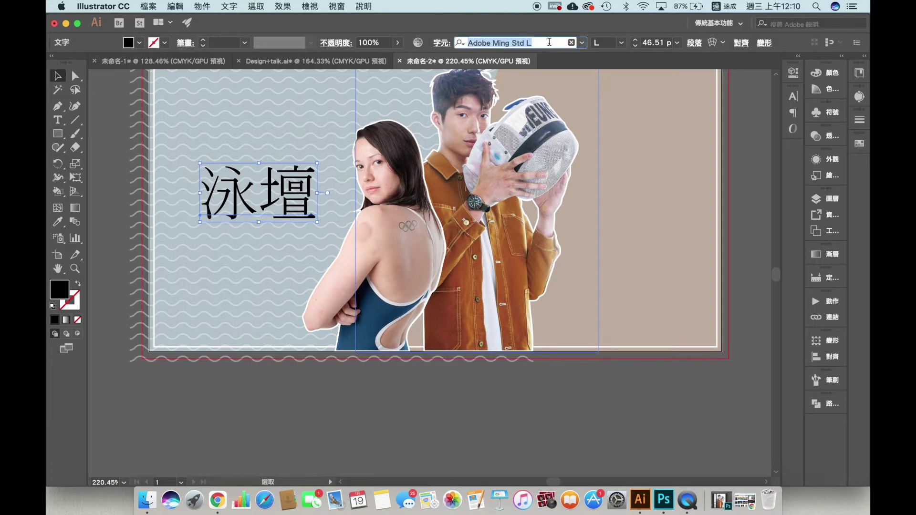
type("ap")
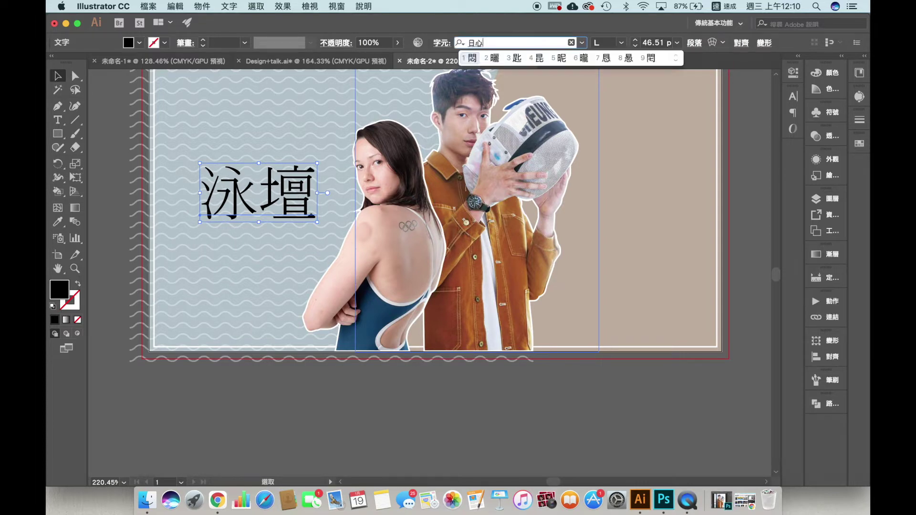
key("BackSpace")
key("BackSpace")
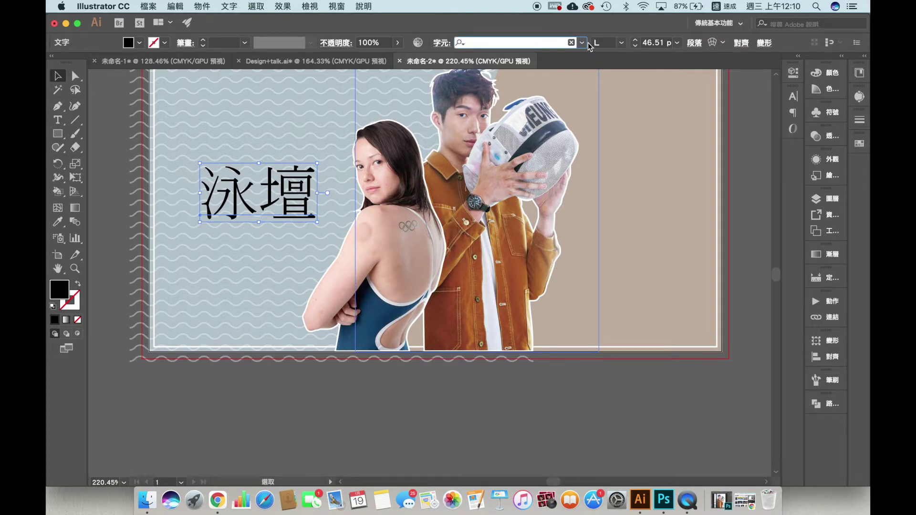
left_click(582, 43)
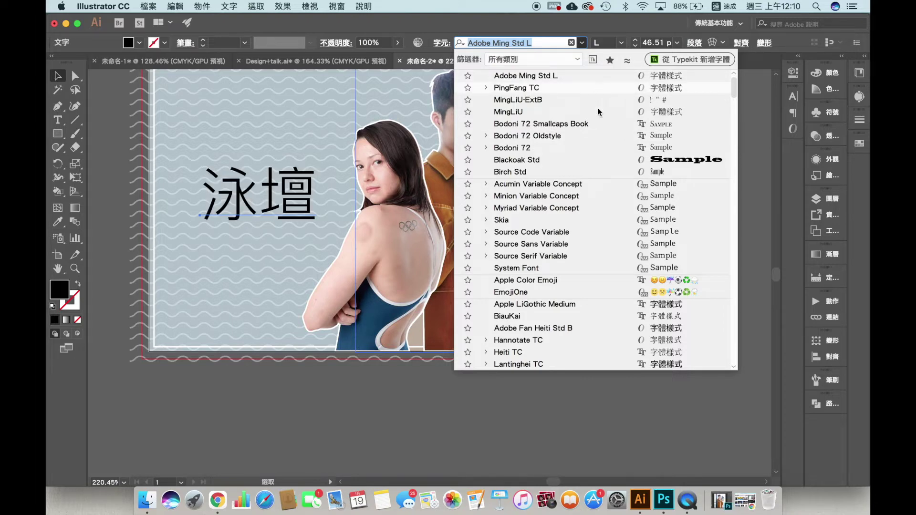
left_click(579, 303)
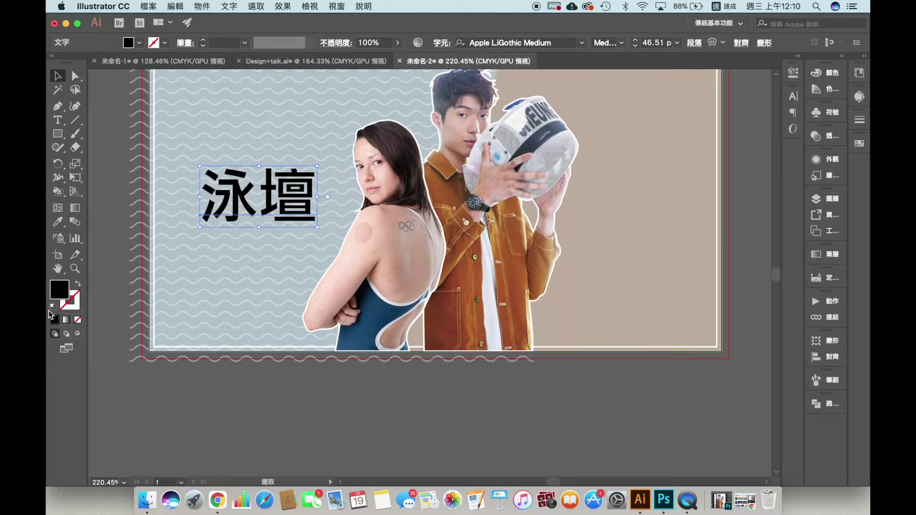
Set the fill colour of the 泳壇 text to white (FFFFFF)
double_click(61, 290)
left_click_drag(493, 254, 446, 226)
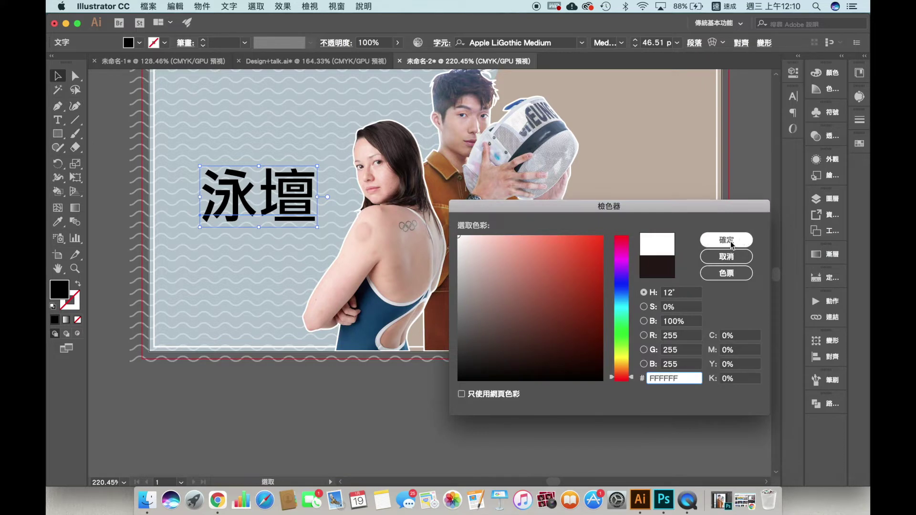
left_click(730, 243)
Duplicate the 泳壇 title, move the copy onto the tan area beside the man, and change its wording to 劍壇
scroll(298, 180, "up", 5)
key("super+c")
key("super+v")
left_click_drag(467, 269, 542, 281)
double_click(668, 269)
type("戈")
key("BackSpace")
type("人弓")
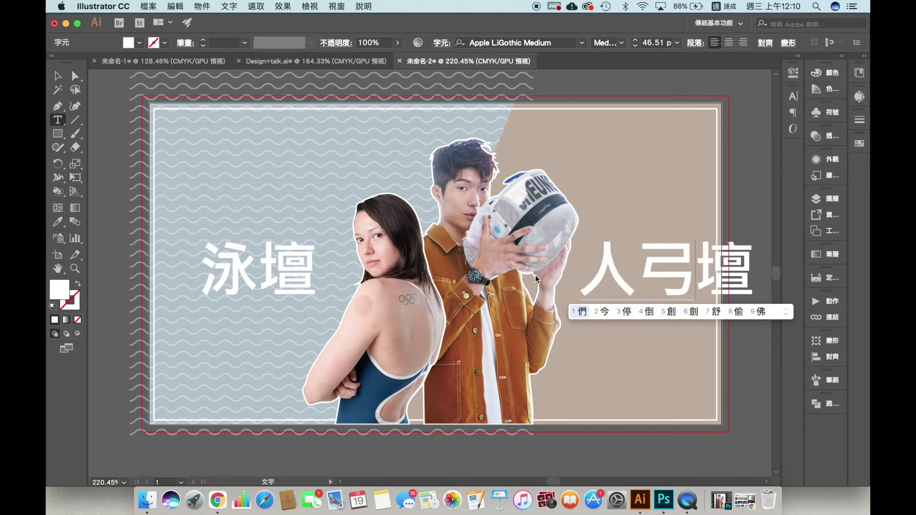
type("6")
left_click(57, 76)
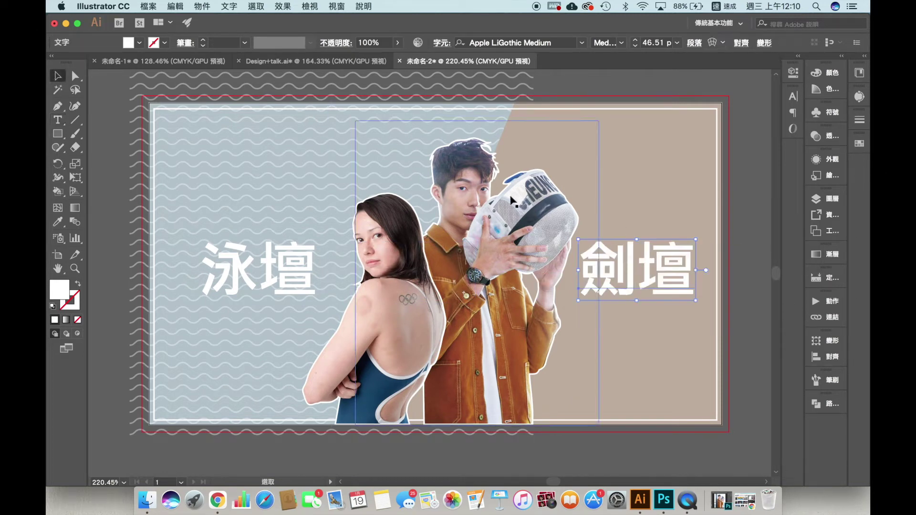
Select the 泳壇 and 劍壇 titles together and align their top edges using the Align options
left_click(299, 266, "shift")
left_click(765, 43)
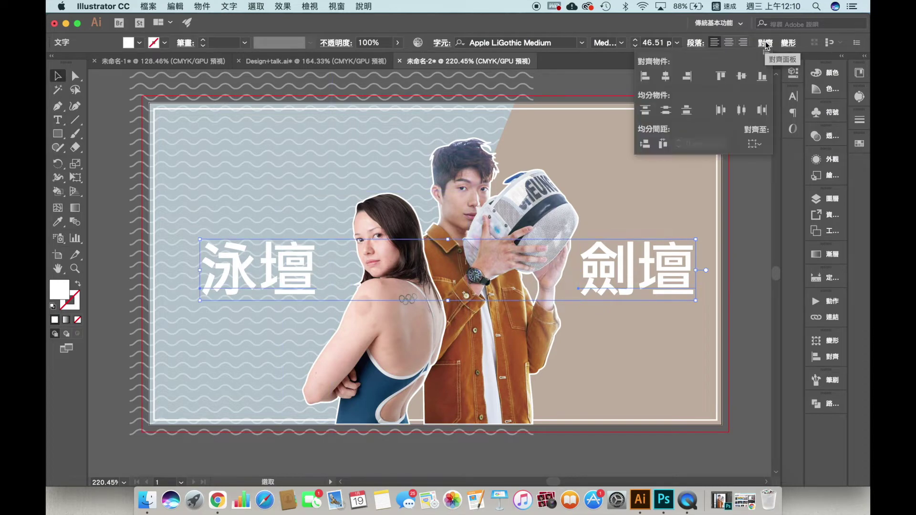
left_click(338, 7)
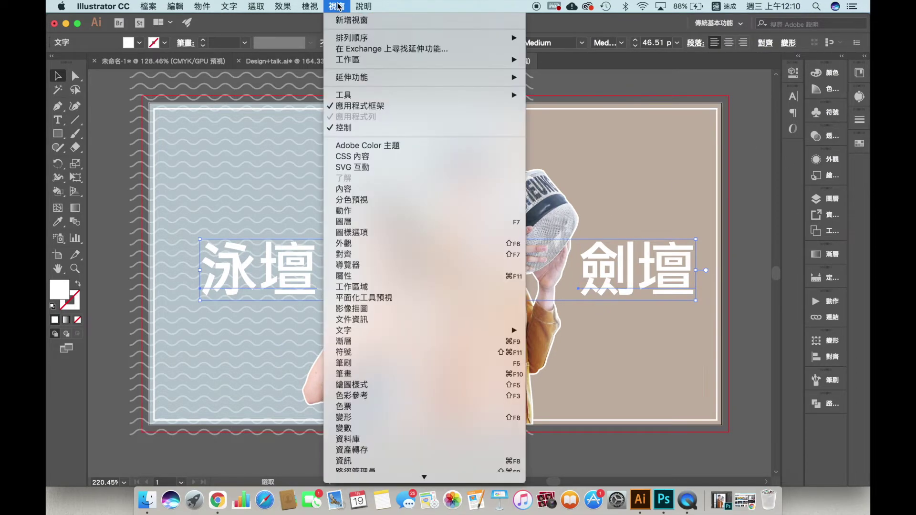
scroll(382, 375, "down", 2)
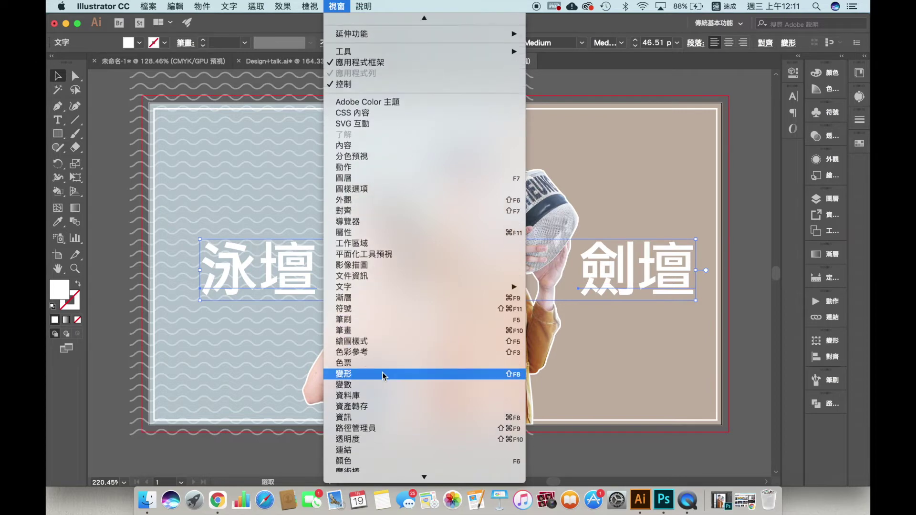
scroll(382, 376, "down", 1)
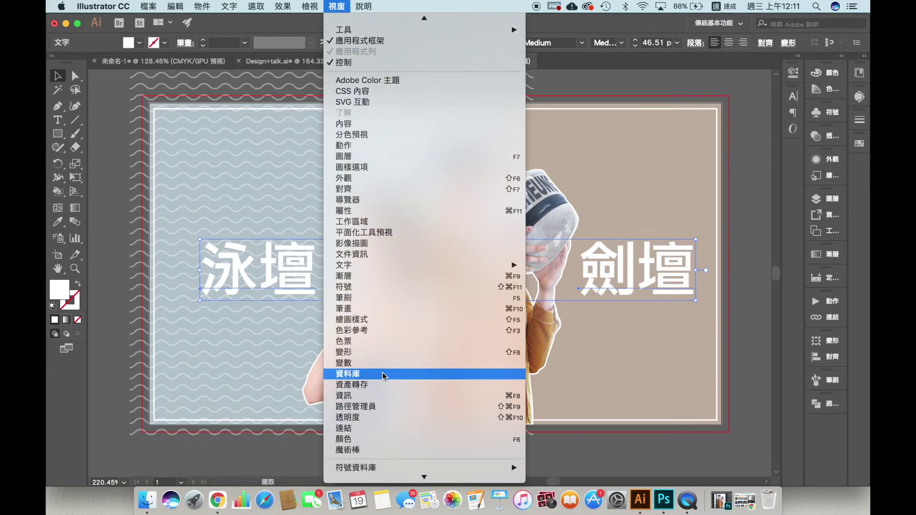
scroll(383, 375, "down", 2)
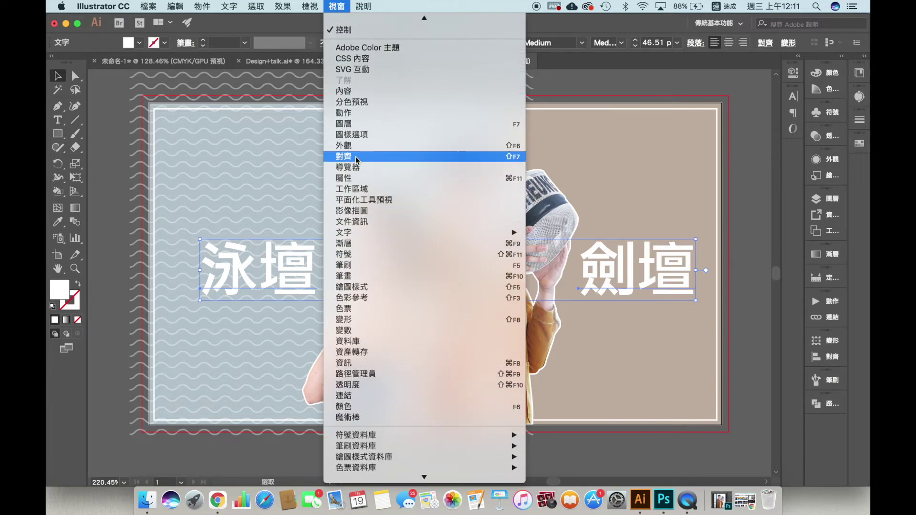
left_click(356, 158)
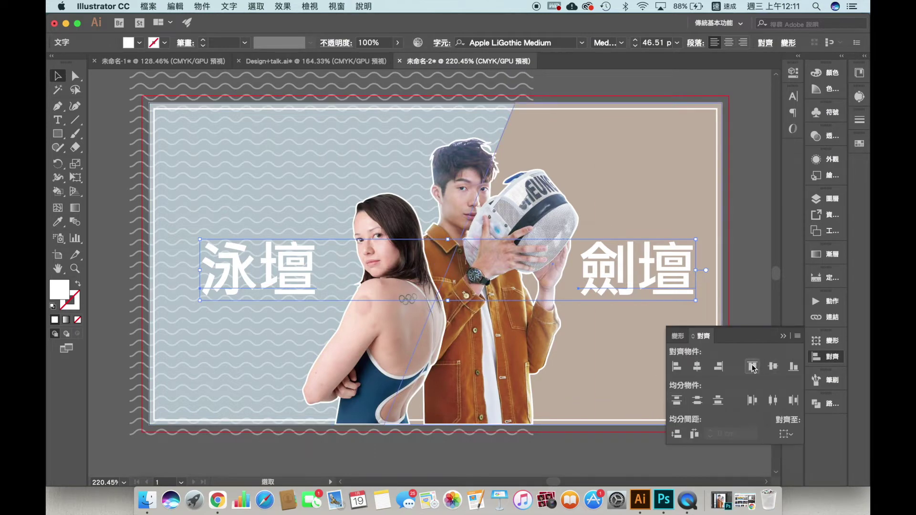
left_click(782, 335)
left_click(743, 224)
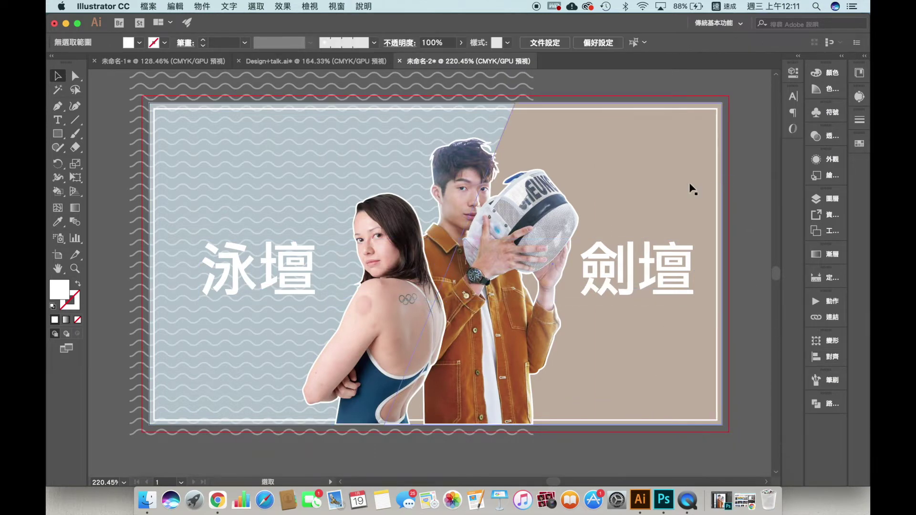
Nudge both cutout photos slightly left, to an X position of about 11.71 cm
left_click(386, 331)
left_click(511, 288, "shift")
key("Left")
key("Left")
key("Left")
key("Left")
key("Left")
key("Left")
key("Left")
key("Left")
key("Left")
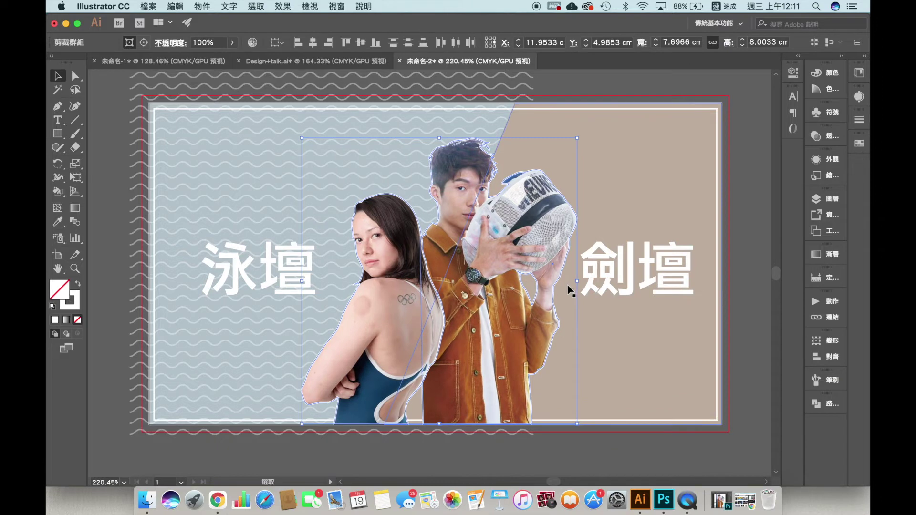
key("Right")
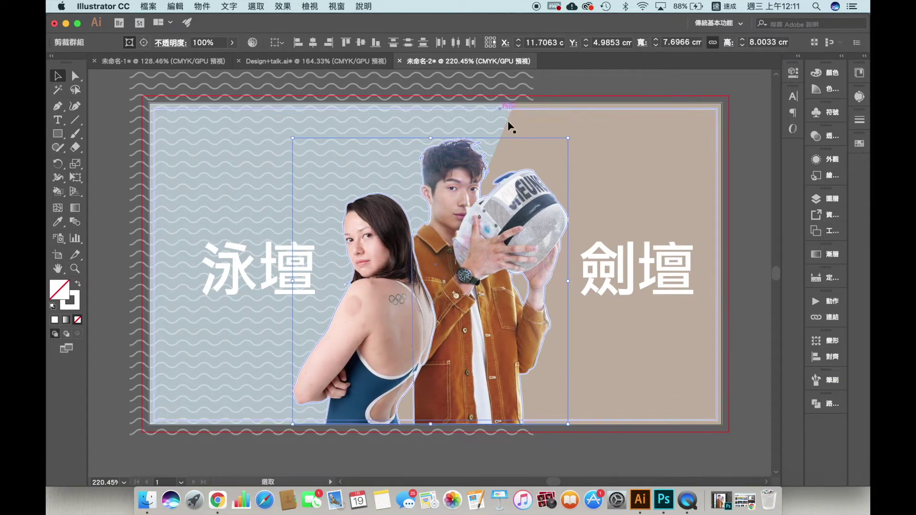
Widen the tan shape leftward so its diagonal edge shifts toward the blue area behind the man
left_click(509, 117)
left_click_drag(385, 264, 353, 266)
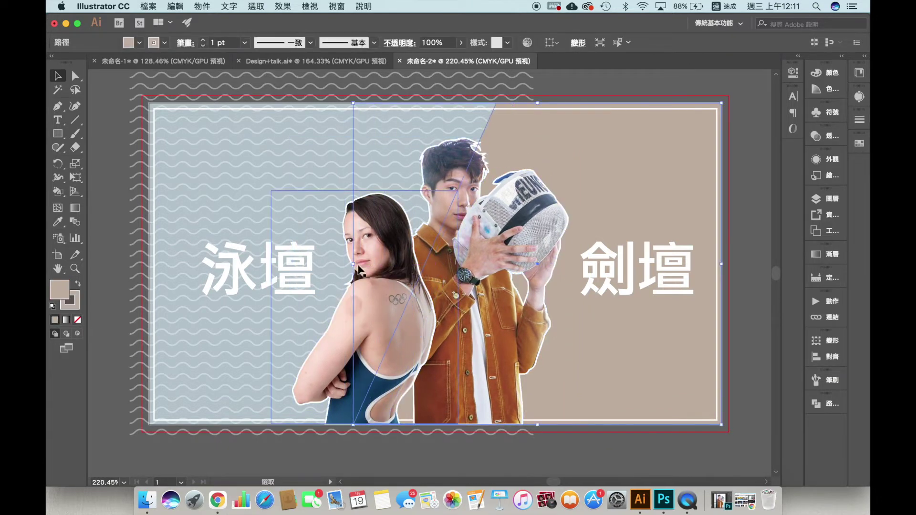
left_click(629, 456)
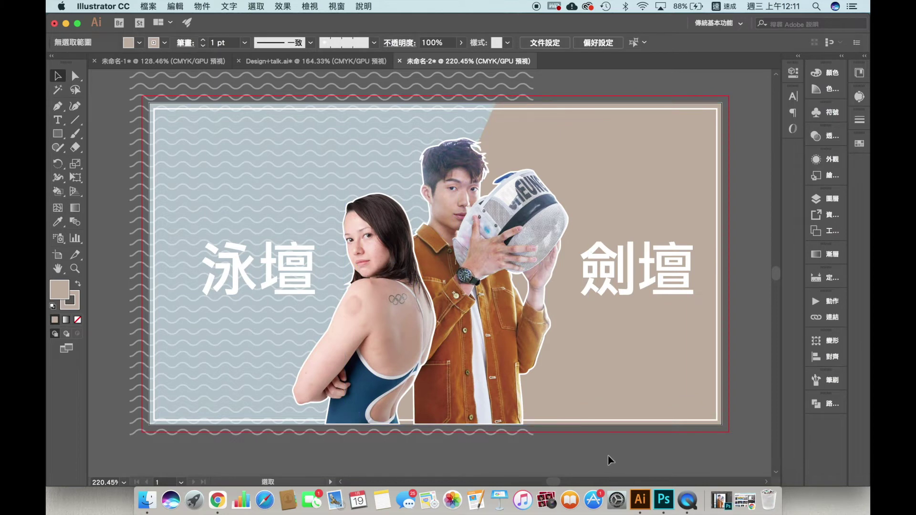
Select both the 泳壇 and 劍壇 titles and shift them slightly up and to the left together
left_click_drag(609, 455, 601, 435)
left_click(282, 250)
left_click(665, 257, "shift")
left_click_drag(650, 261, 648, 257)
left_click(749, 312)
scroll(346, 374, "up", 1)
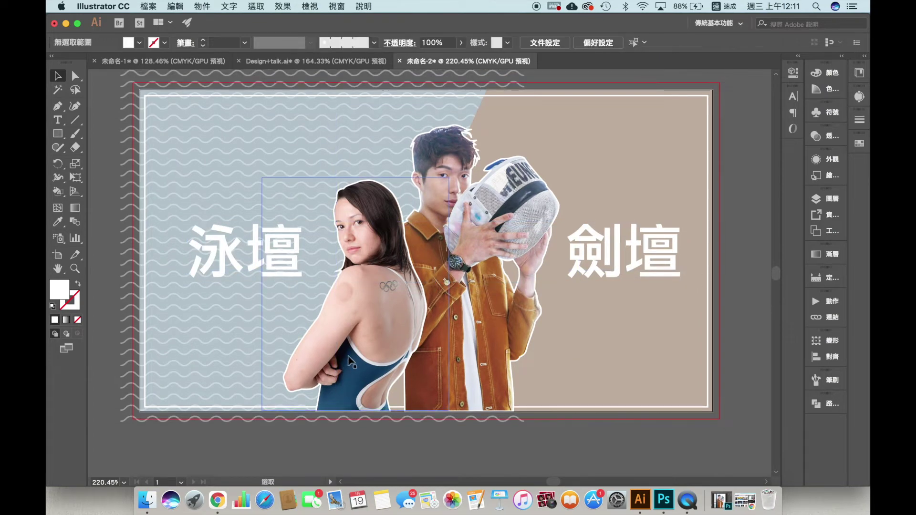
Draw a wide, thin white rectangle across the lower part of the two cutout photos
left_click(58, 134)
mouse_move(279, 357)
left_mouse_down()
mouse_move(568, 379)
mouse_move(551, 379)
left_mouse_up()
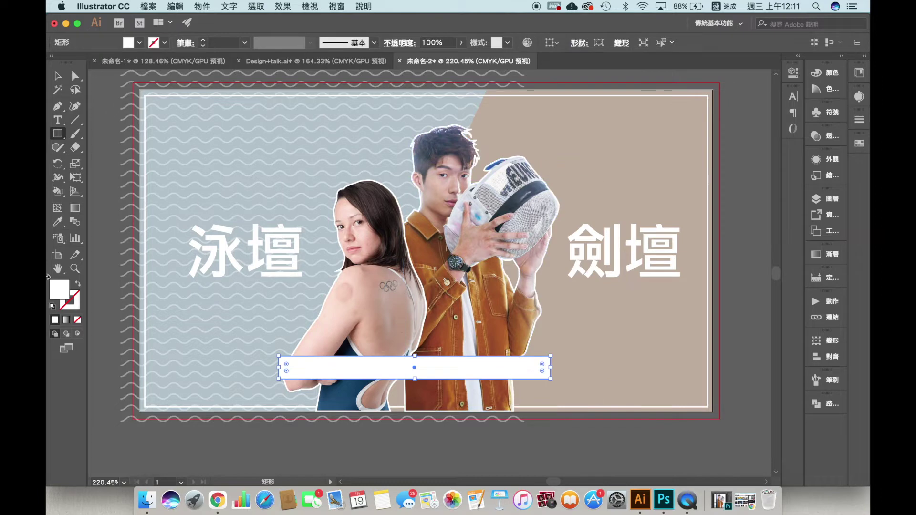
Fill the white rectangle across the lower part of the photos with the pale peach swatch
left_click(859, 144)
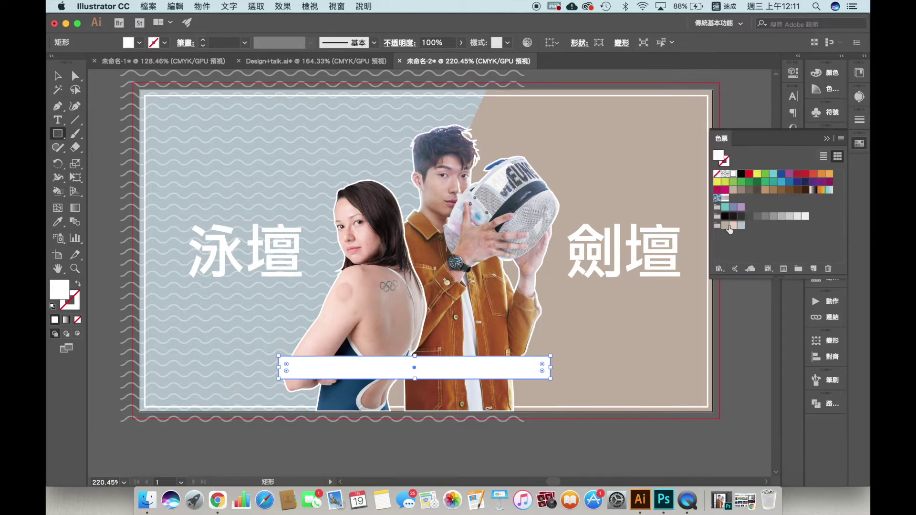
left_click(733, 226)
left_click(58, 76)
key("super+;")
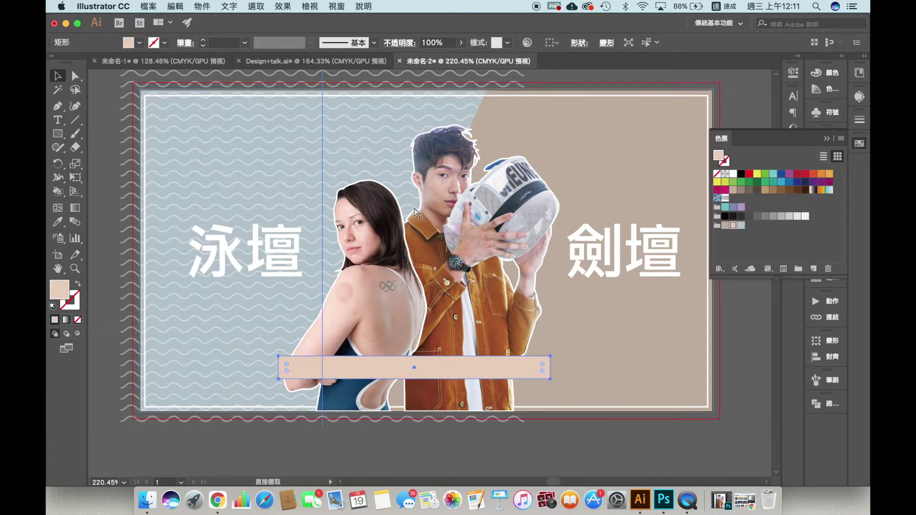
Duplicate the peach bar, stagger the two bars with the lower one offset to the right, and make the lower bar slightly taller
key("super+c")
key("super+v")
left_click_drag(490, 269, 490, 369)
left_click_drag(477, 368, 478, 367)
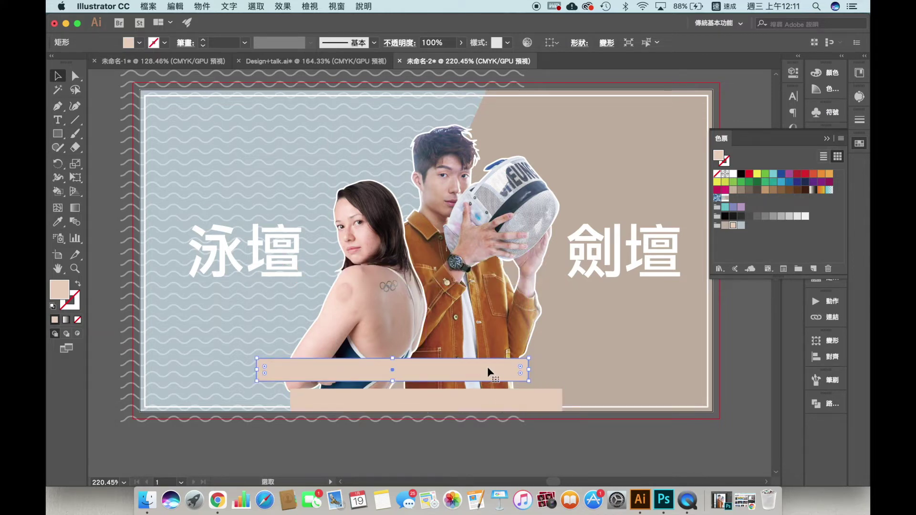
left_click(488, 400)
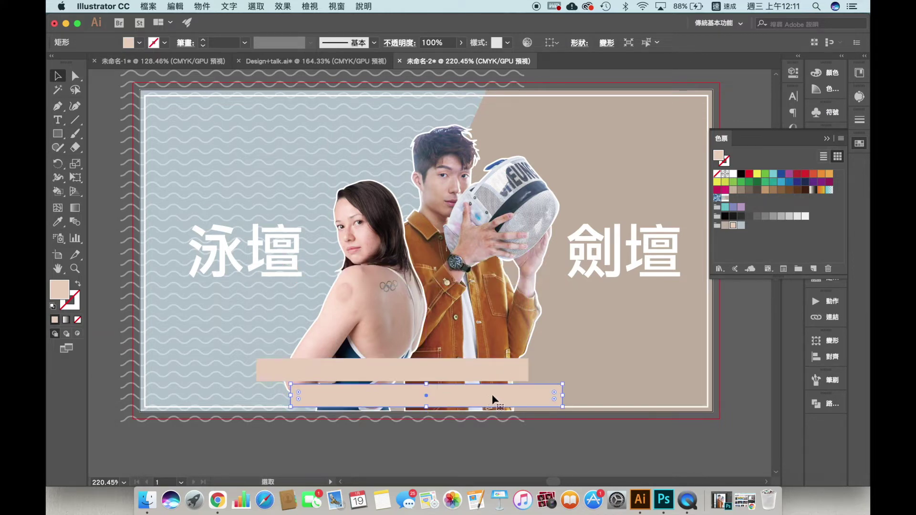
left_click_drag(428, 406, 428, 411)
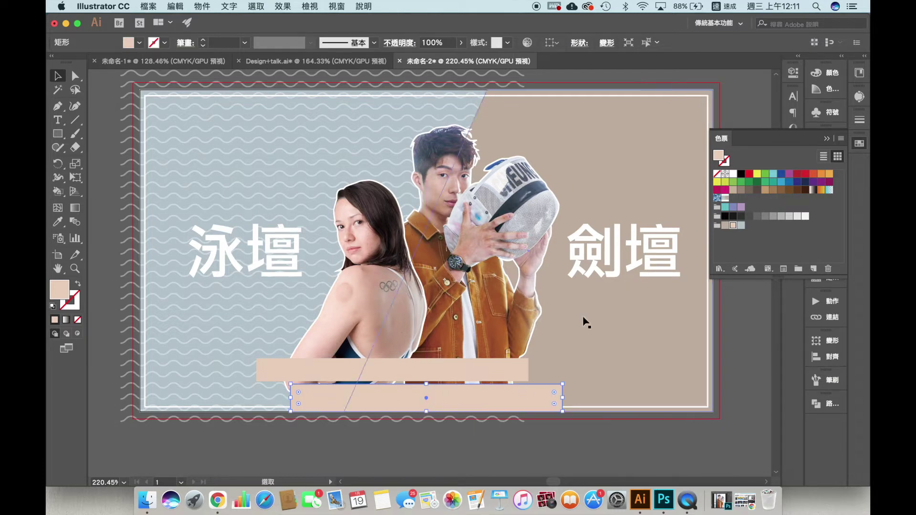
Replace the thinner upper bar with a copy of the taller lower bar, placed higher and offset to the left
left_click(440, 373)
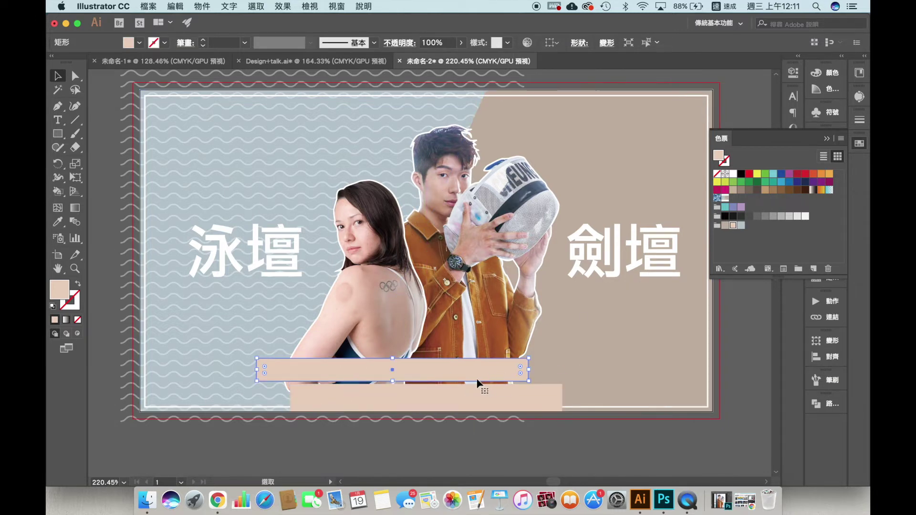
key("Delete")
left_click_drag(450, 394, 420, 353)
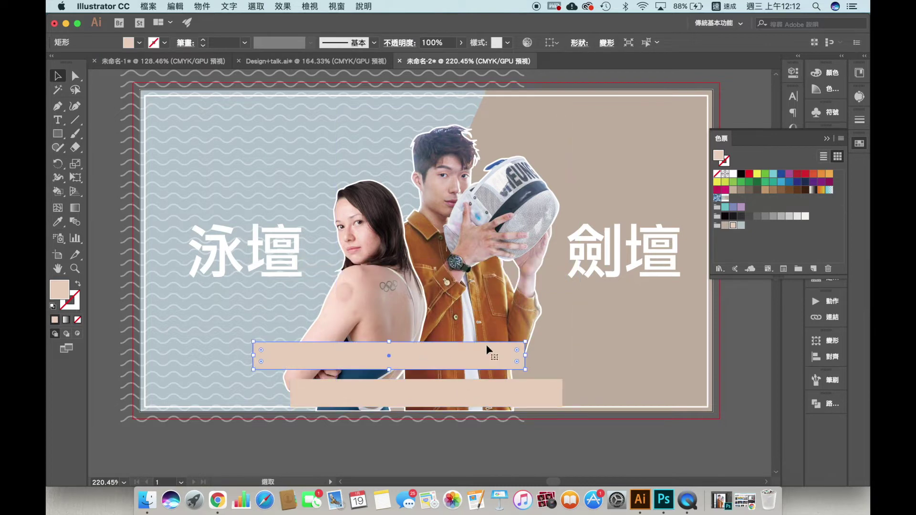
left_click(826, 137)
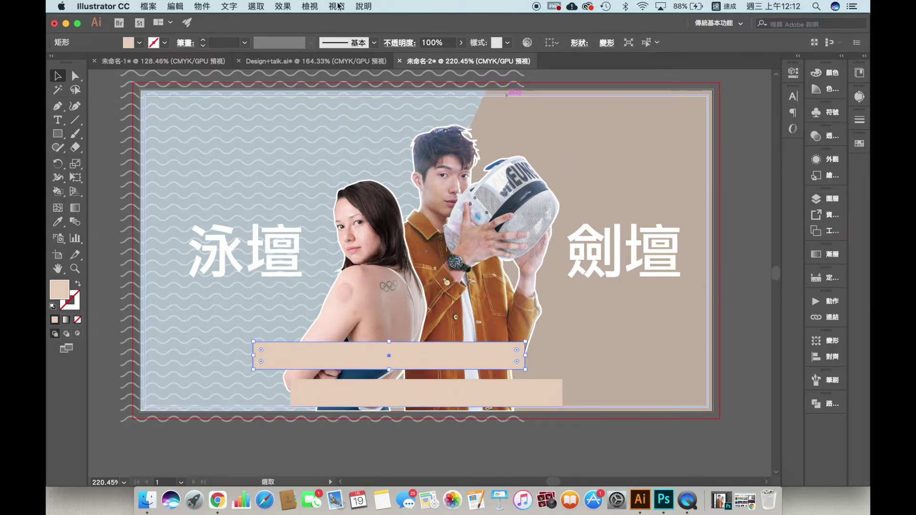
Lock 圖層 1 and add a new layer above it
left_click(337, 5)
left_click(355, 224)
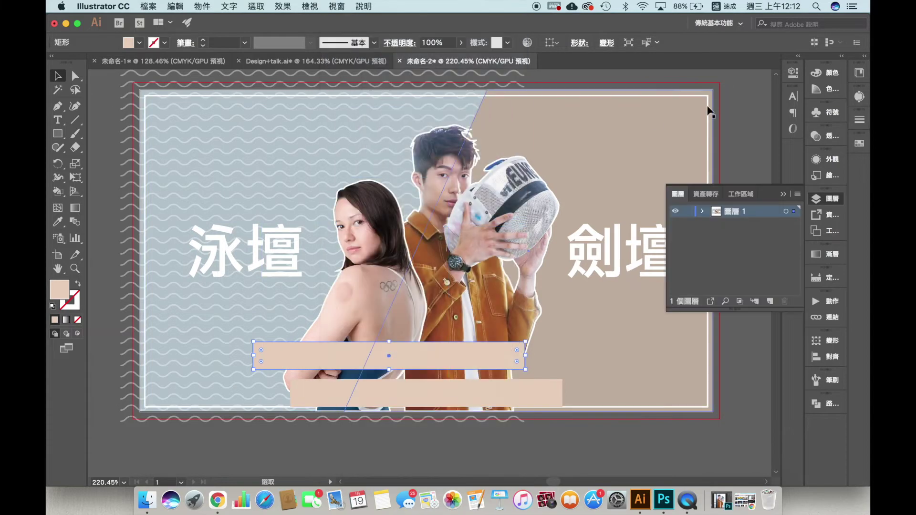
left_click(687, 210)
left_click(770, 301)
Start a line of text on the upper peach bar reading 香港兩大
left_click(58, 120)
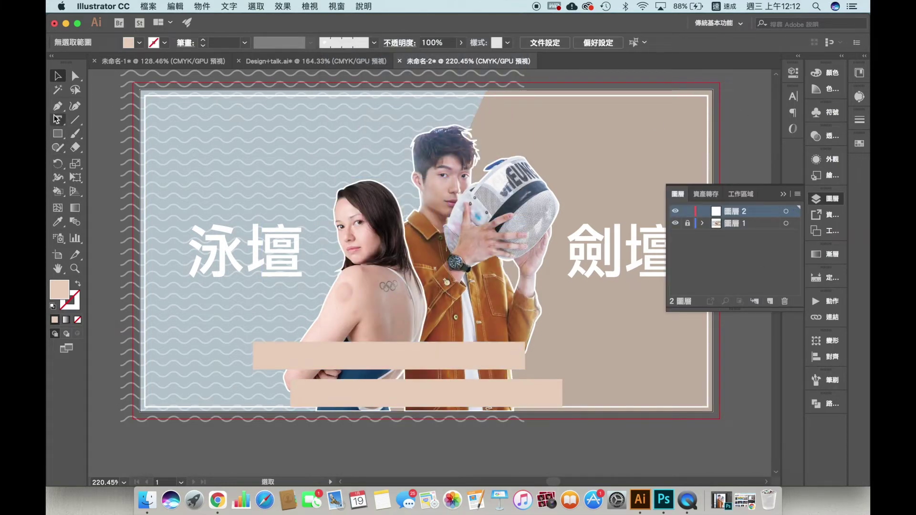
left_click(281, 356)
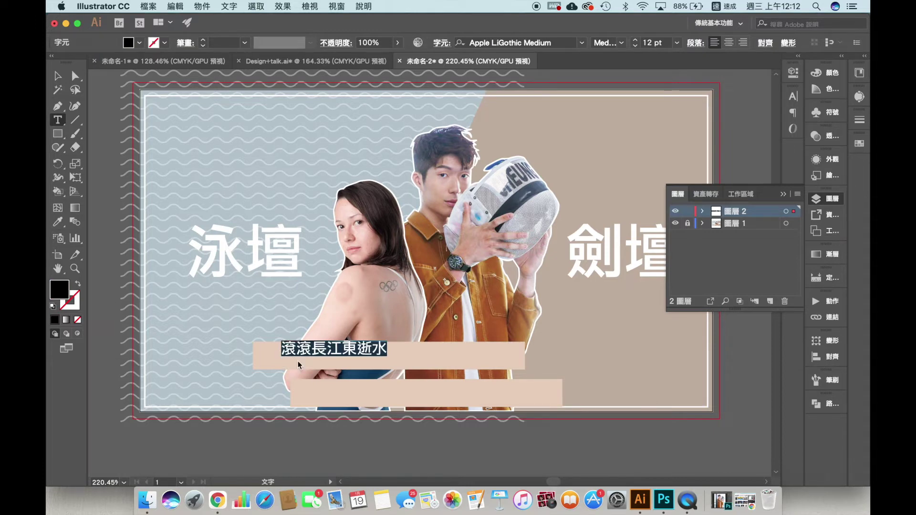
type("ha2we")
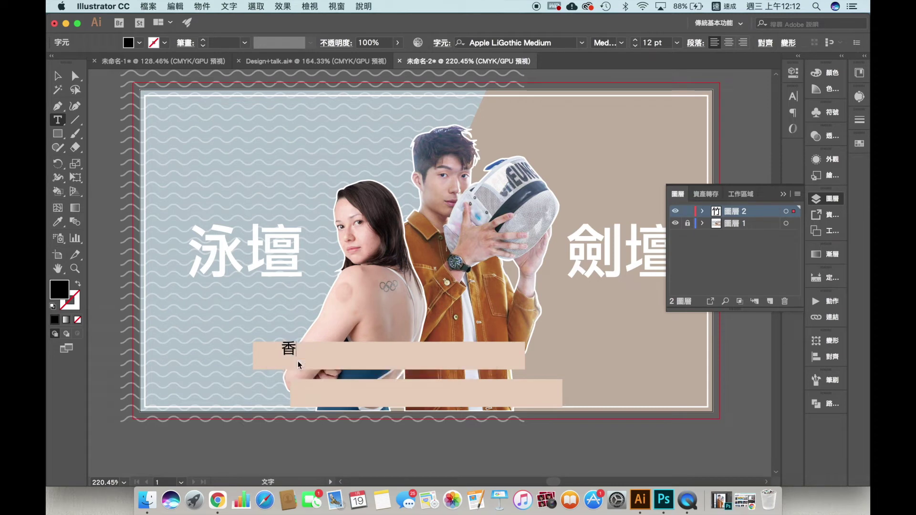
key("BackSpace")
key("BackSpace")
type("eu")
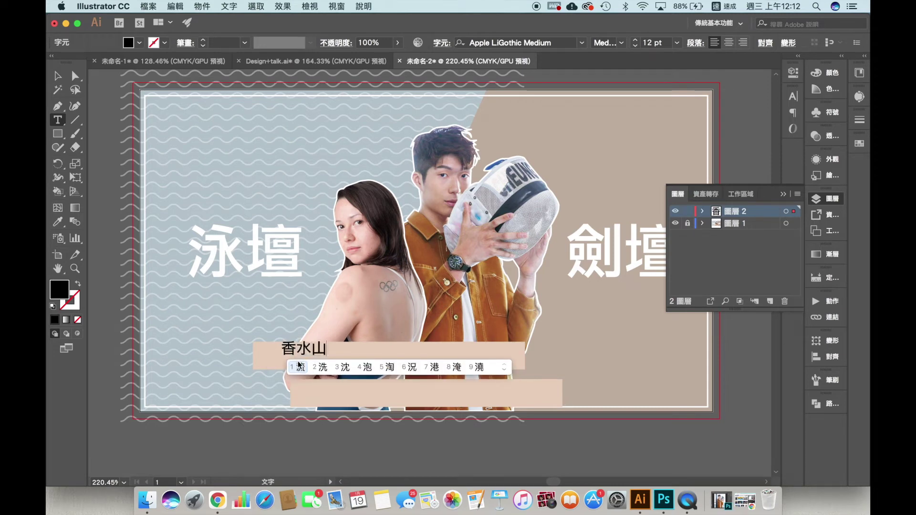
type("7mo1k")
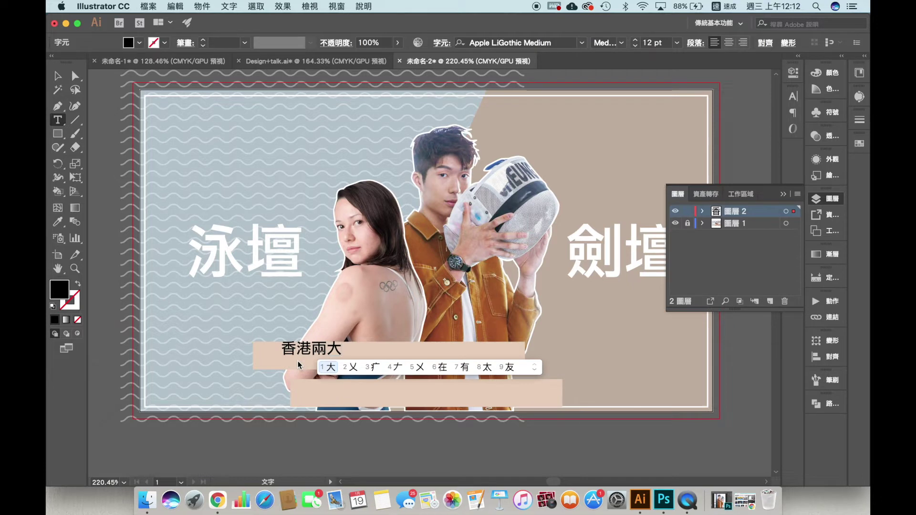
type("1")
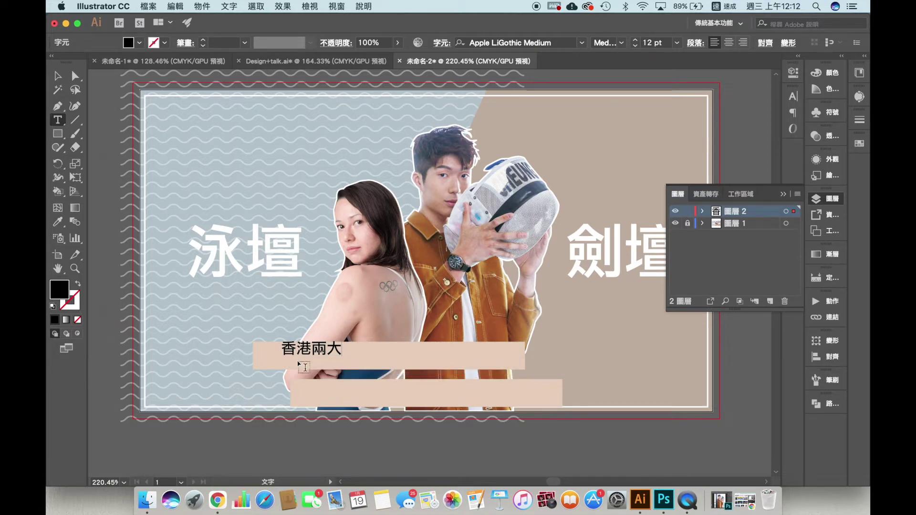
Continue the text line on the upper bar with 運動世
type("g")
key("BackSpace")
type("yj")
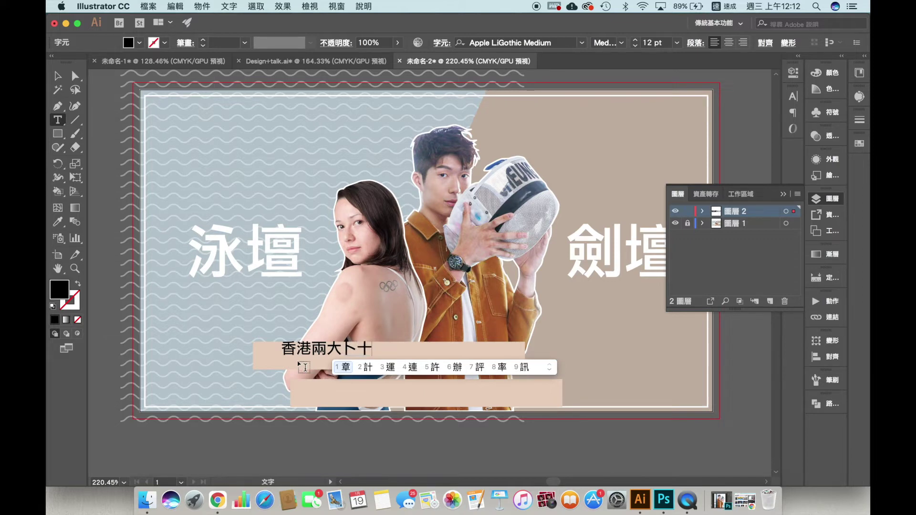
type("3hs1o")
key("BackSpace")
type("pt")
key("space")
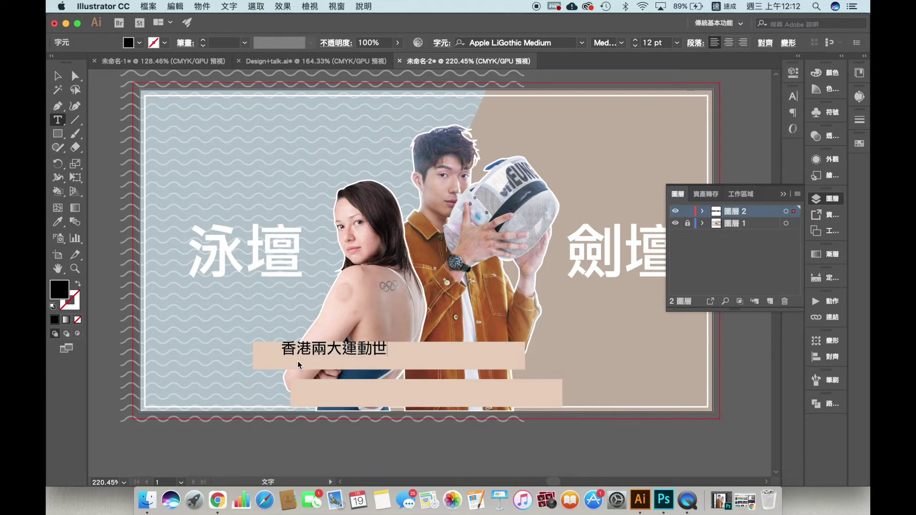
Insert 界 before 世 and end the line with 一, so the tagline reads 香港兩大運動界世一
key("Left")
type("q")
key("BackSpace")
type("e")
key("BackSpace")
type("wol")
key("space")
key("Right")
type("m")
key("space")
key("Escape")
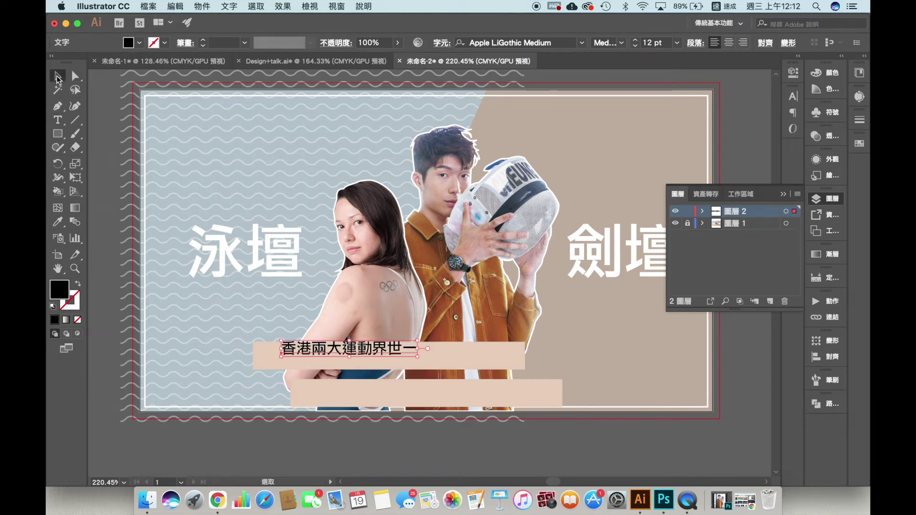
Enlarge the tagline to about 20.28 pt to span the upper bar and give it a white fill and a white 1 pt outline
left_click_drag(418, 359, 511, 367)
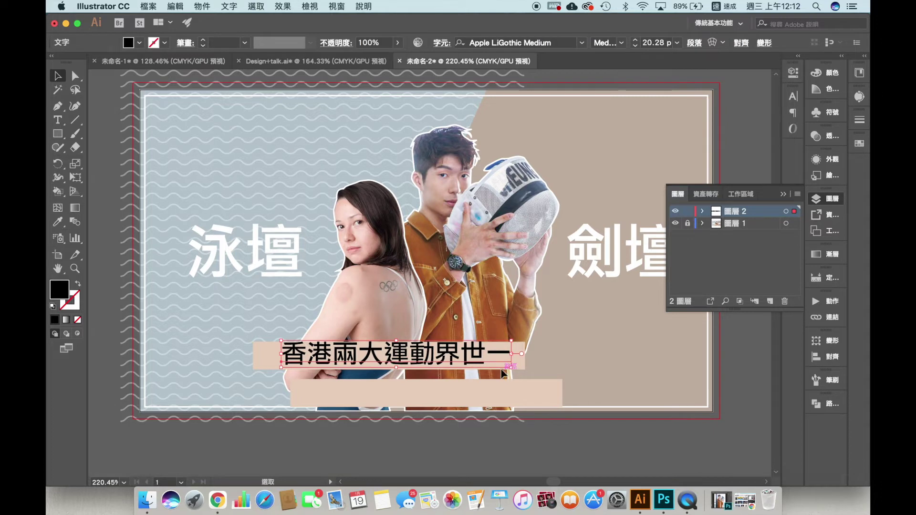
left_click(859, 143)
left_click(741, 226)
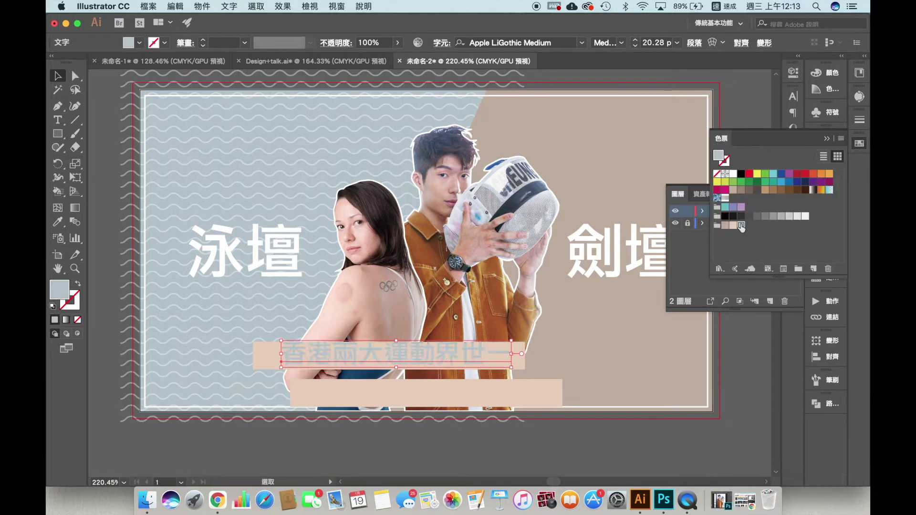
left_click(733, 174)
left_click_drag(60, 290, 72, 301)
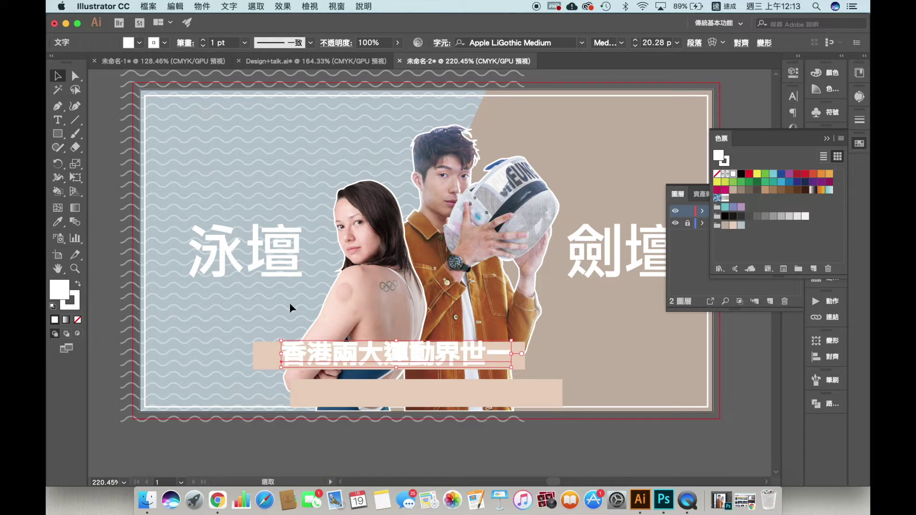
left_click(244, 43)
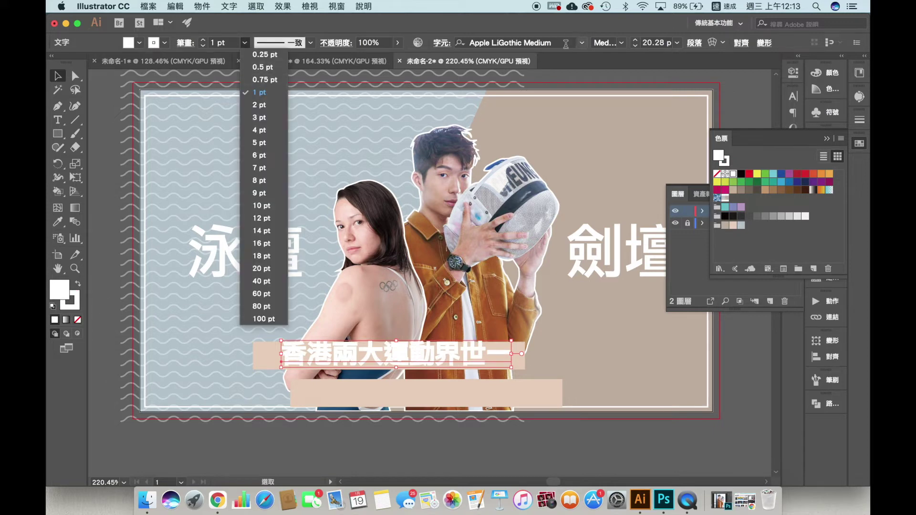
Switch the input source to U.S., search the fonts for "hir", and return the tagline to Apple LiGothic Medium
left_click(560, 44)
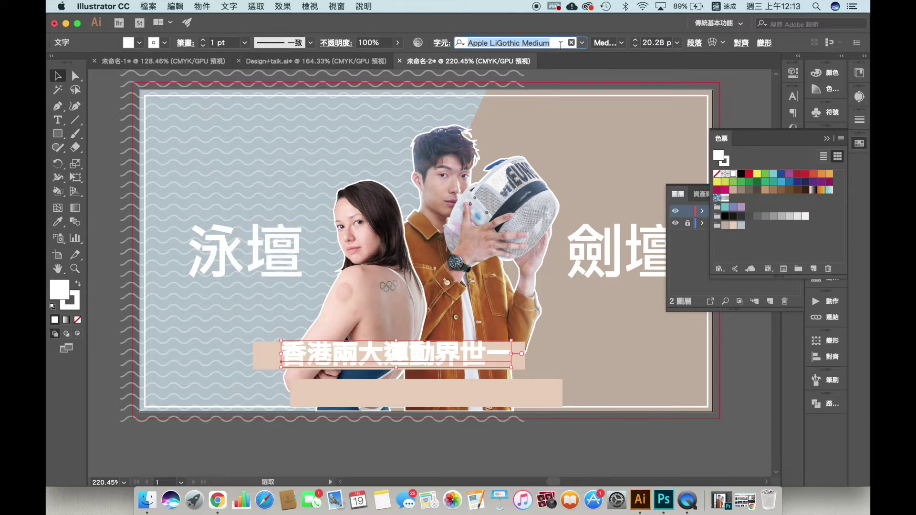
key("BackSpace")
left_click(717, 4)
left_click(738, 56)
type("d")
key("BackSpace")
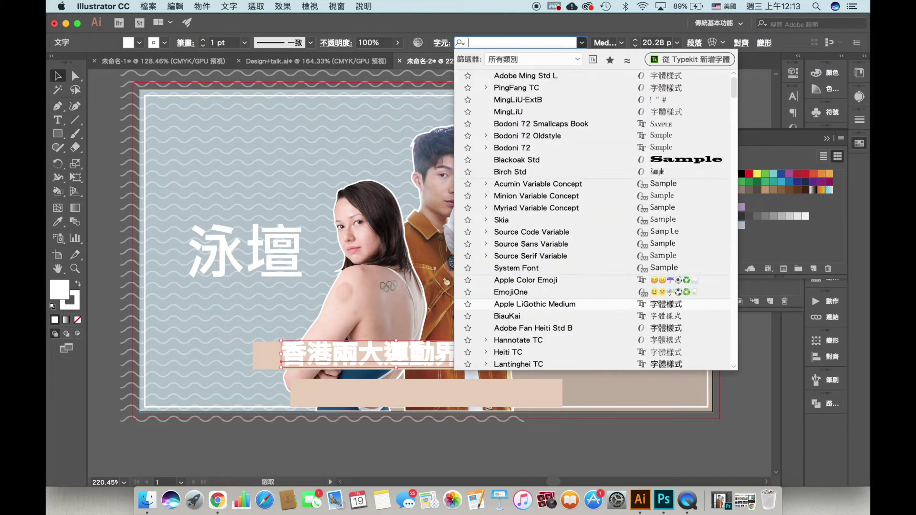
type("ha")
key("BackSpace")
type("iro")
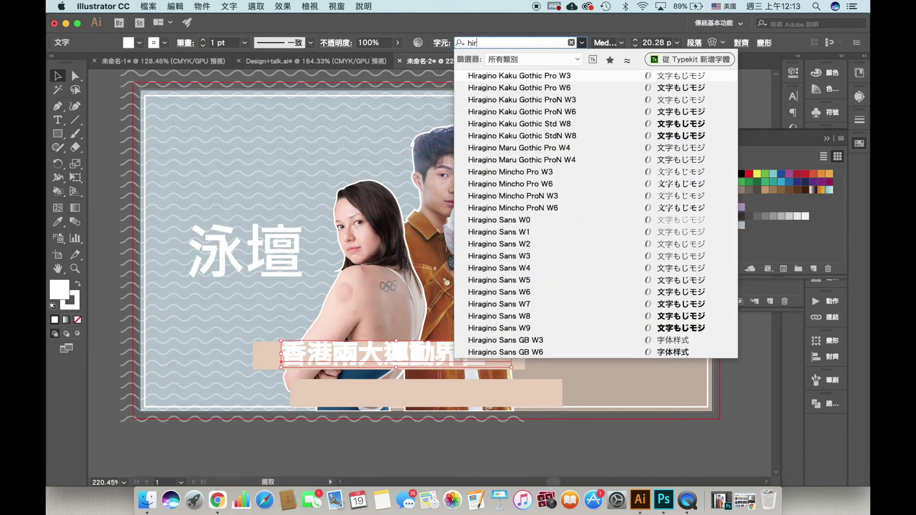
left_click(583, 44)
left_click(583, 44)
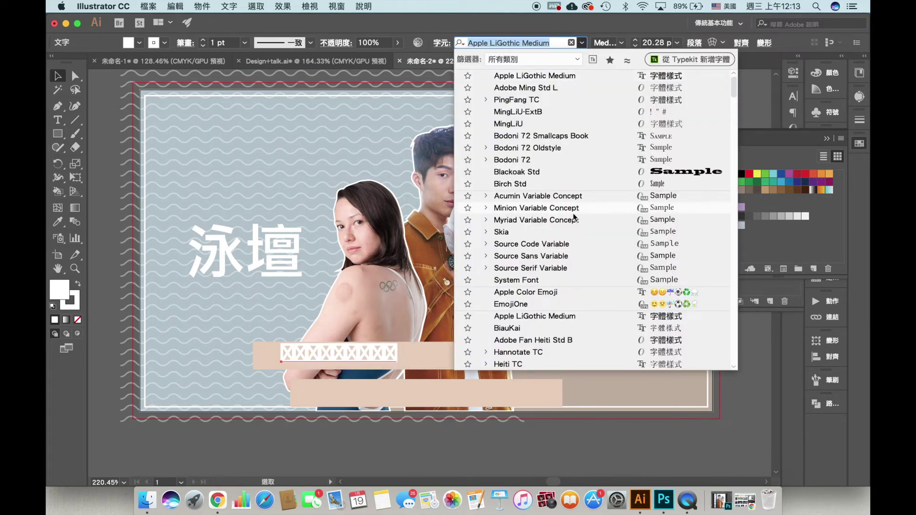
left_click(601, 78)
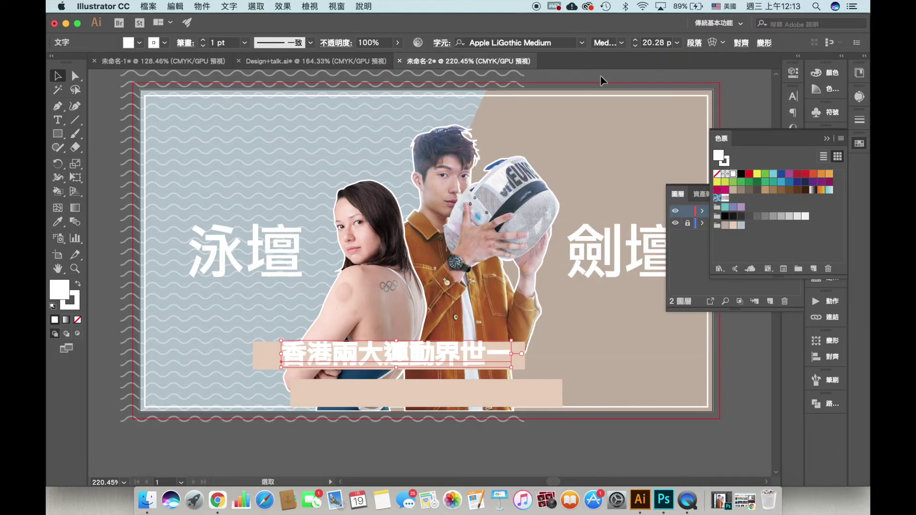
Remove the outline from the tagline text, leaving only its white fill
left_click(67, 309)
left_click(77, 319)
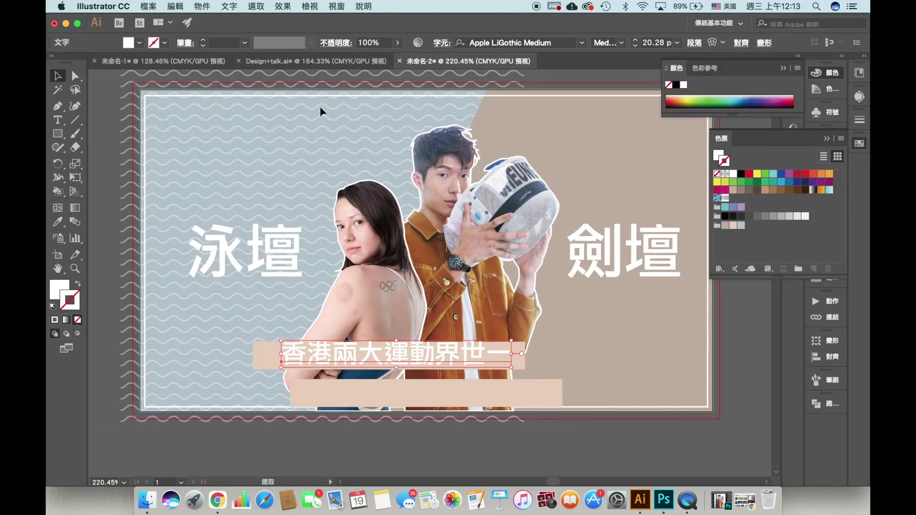
Browse the font list for an alternative tagline typeface and undo the trial font change
triple_click(482, 350)
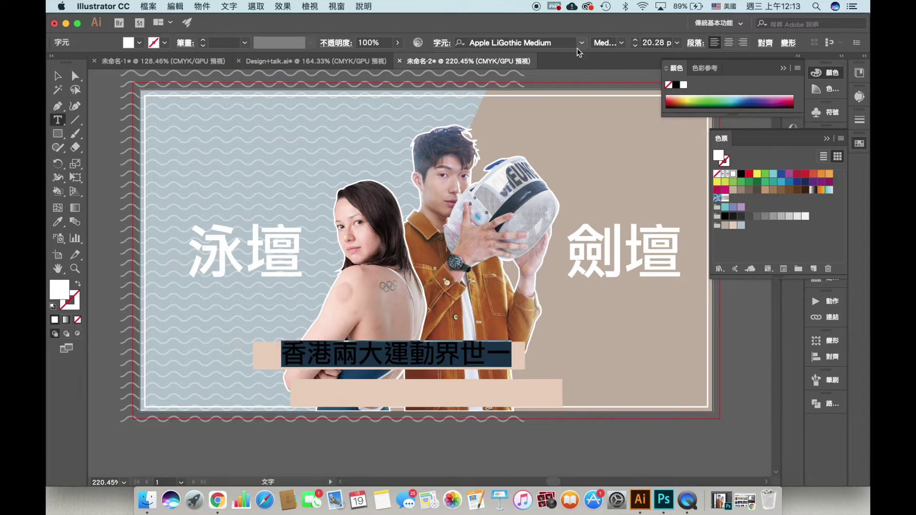
left_click(582, 44)
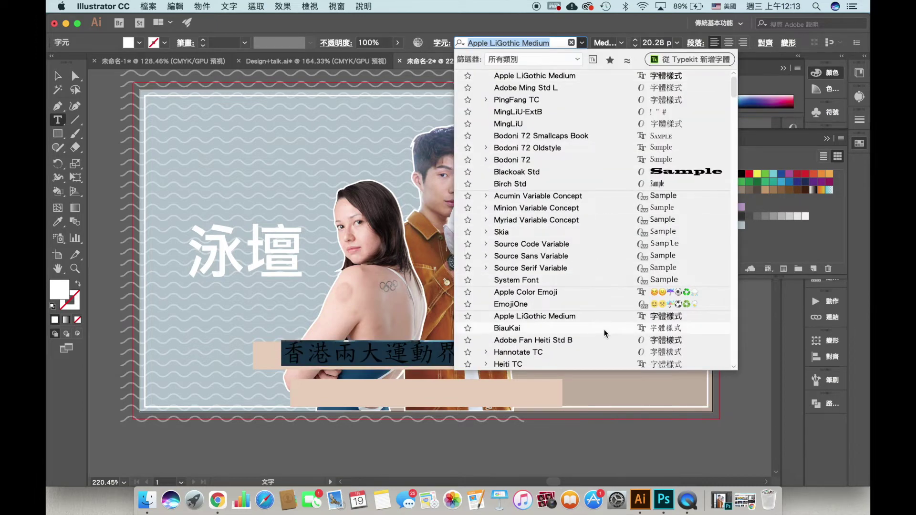
scroll(613, 321, "down", 1)
scroll(614, 320, "down", 3)
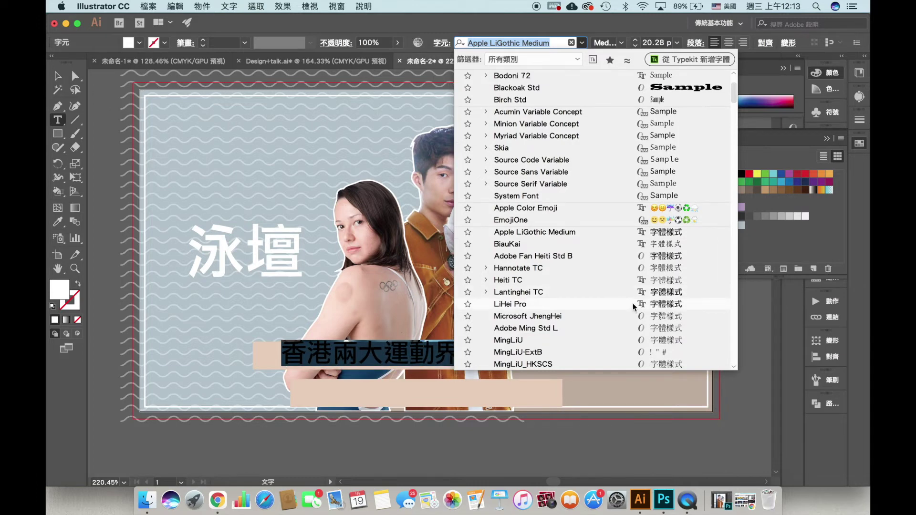
scroll(633, 302, "down", 4)
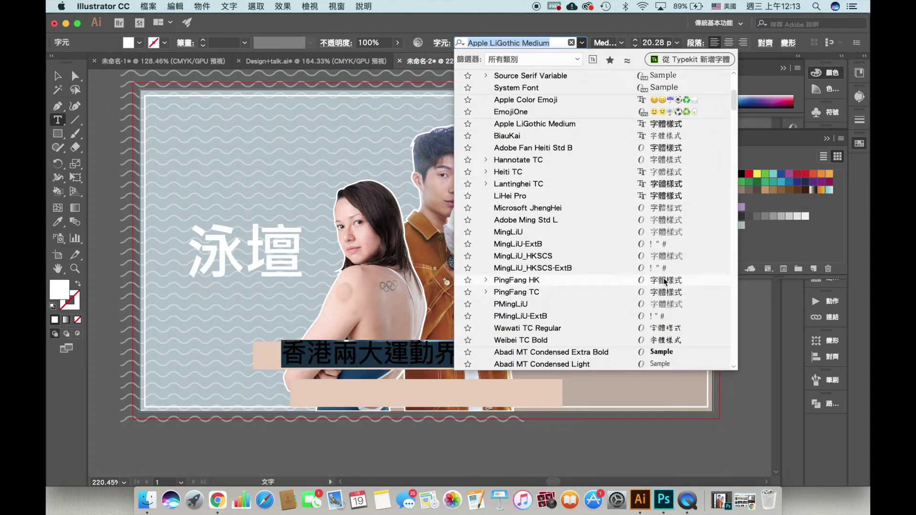
scroll(671, 294, "down", 6)
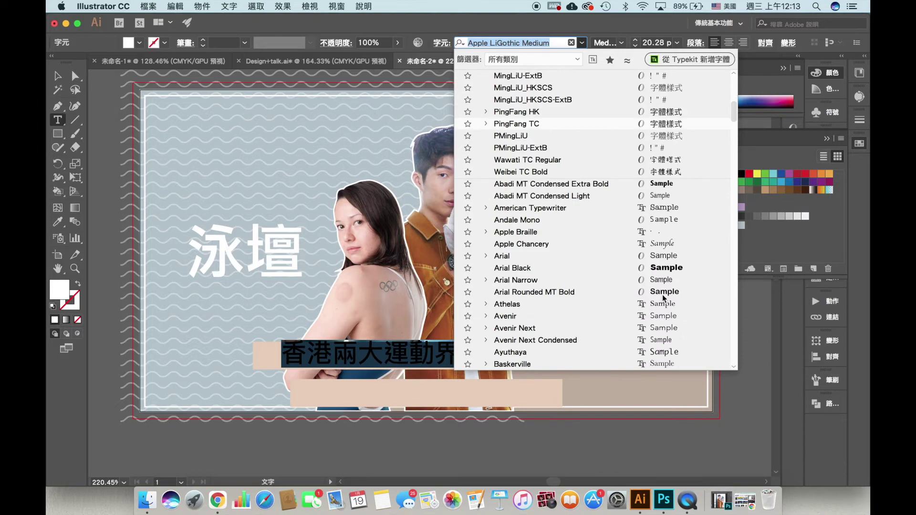
scroll(659, 272, "up", 12)
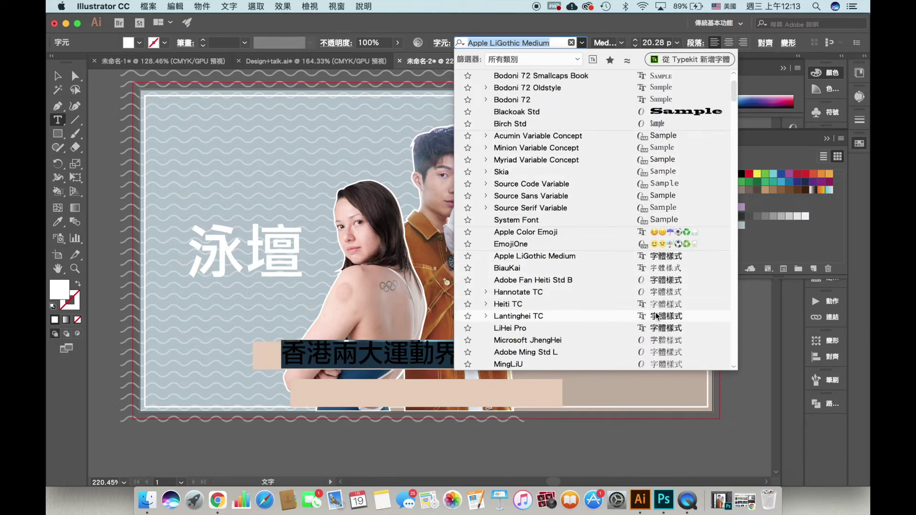
scroll(660, 328, "up", 3)
scroll(660, 327, "down", 20)
scroll(660, 327, "down", 20)
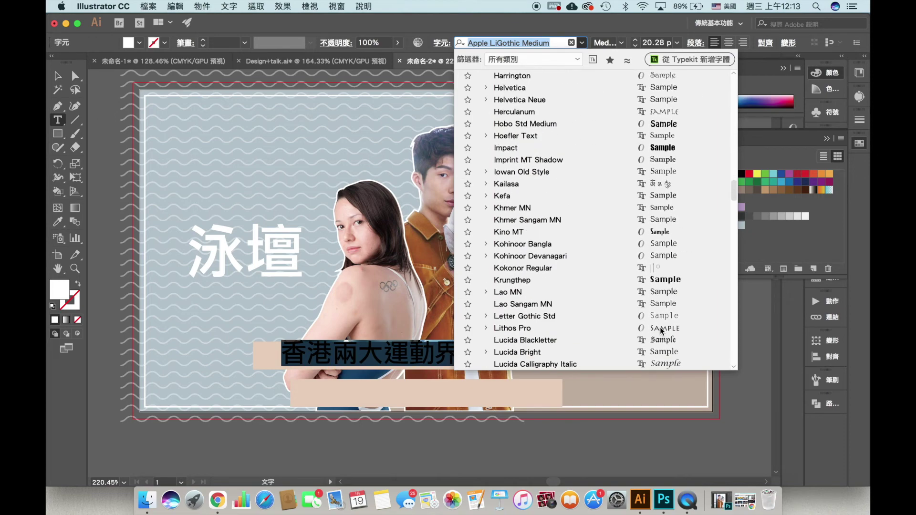
scroll(660, 327, "up", 5)
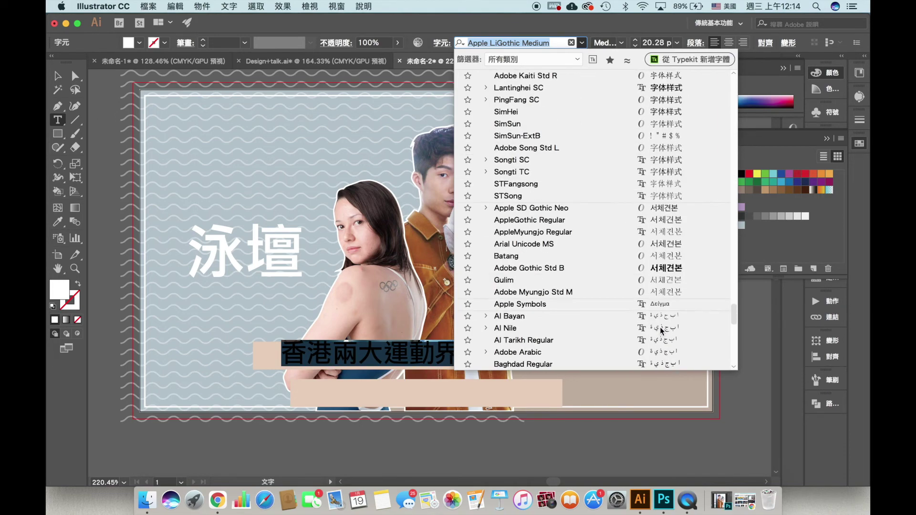
left_click(669, 273)
key("super+z")
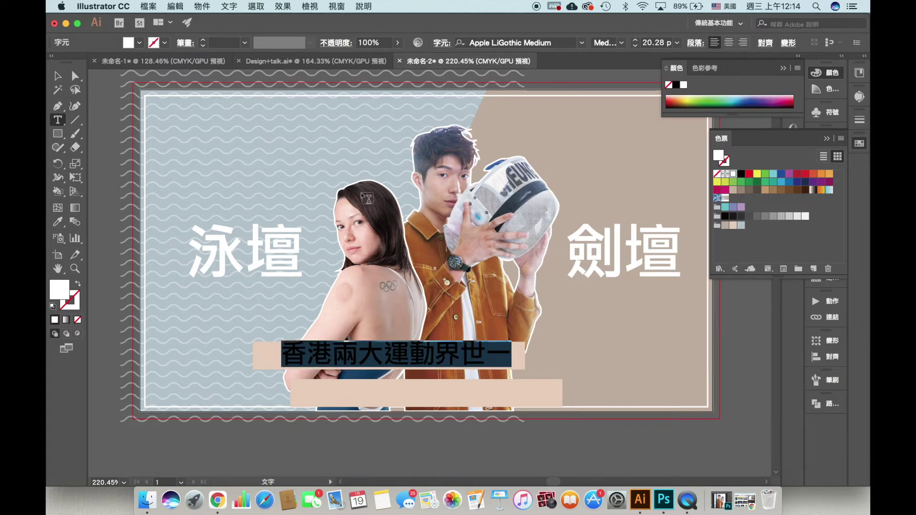
Give the tagline text on the upper bar a white 0.5 pt outline
left_click(53, 305)
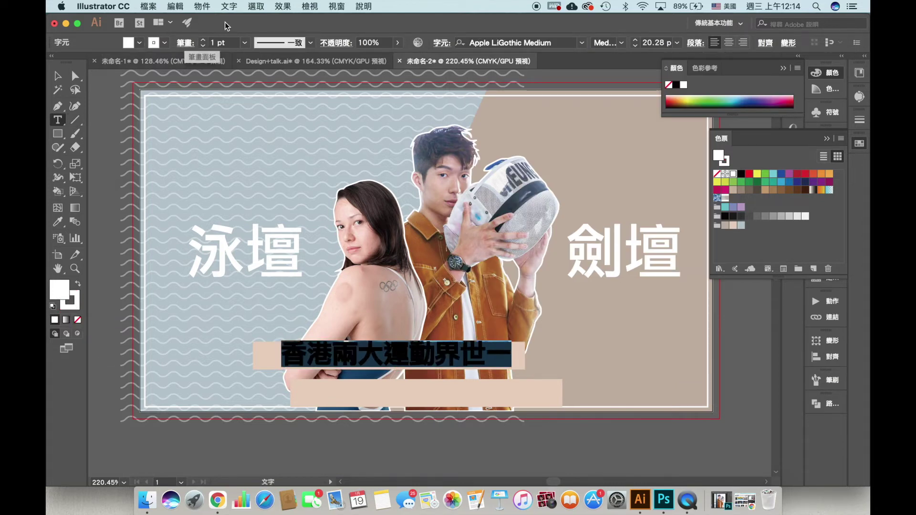
left_click(245, 43)
left_click(263, 68)
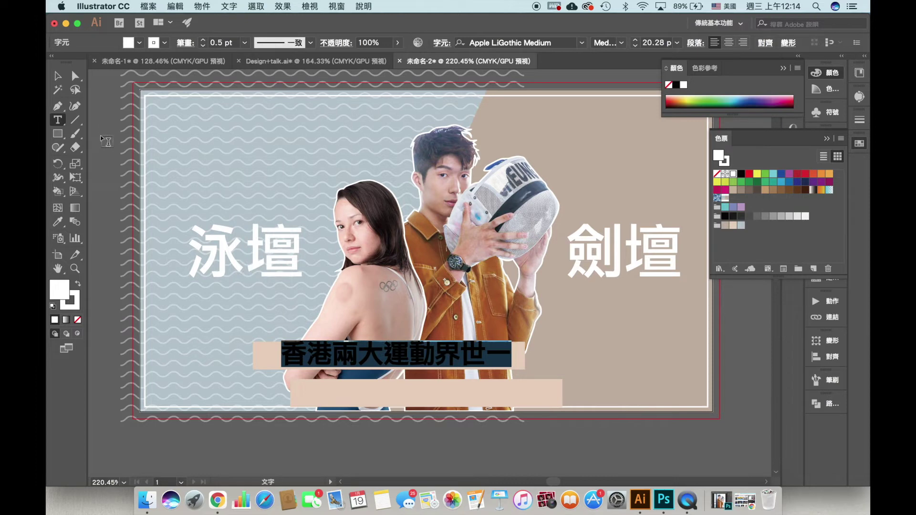
left_click(58, 76)
left_click(120, 126)
Scale the tagline on the upper bar down to 18.7 pt, keeping it within the bar
left_click(474, 366)
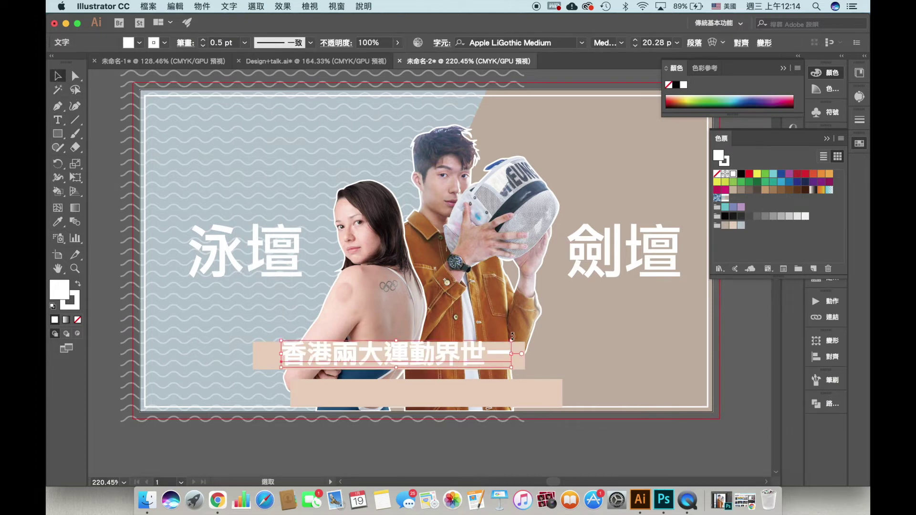
left_click_drag(513, 342, 458, 352)
left_click(528, 360)
Duplicate the tagline 香港兩大運動界世一 and place the copy on the lower peach bar
left_click(432, 352)
key("super+c")
key("super+v")
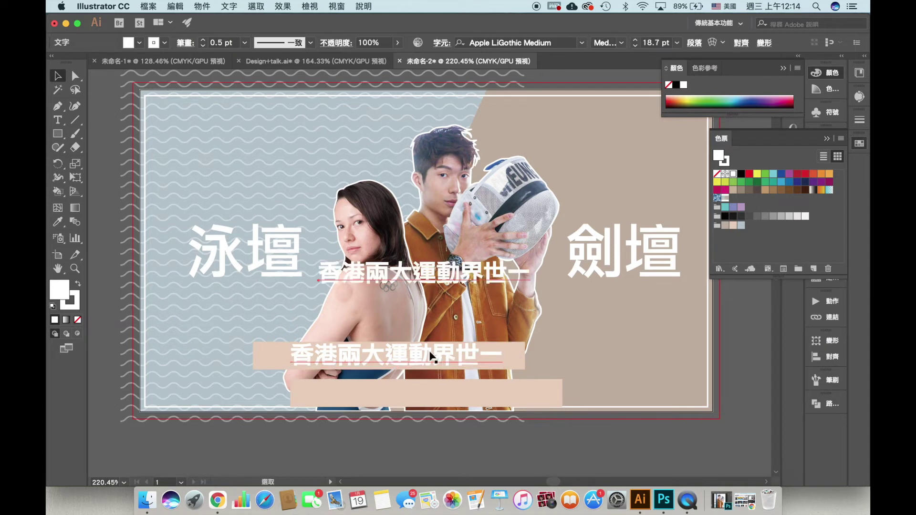
left_click_drag(477, 283, 486, 391)
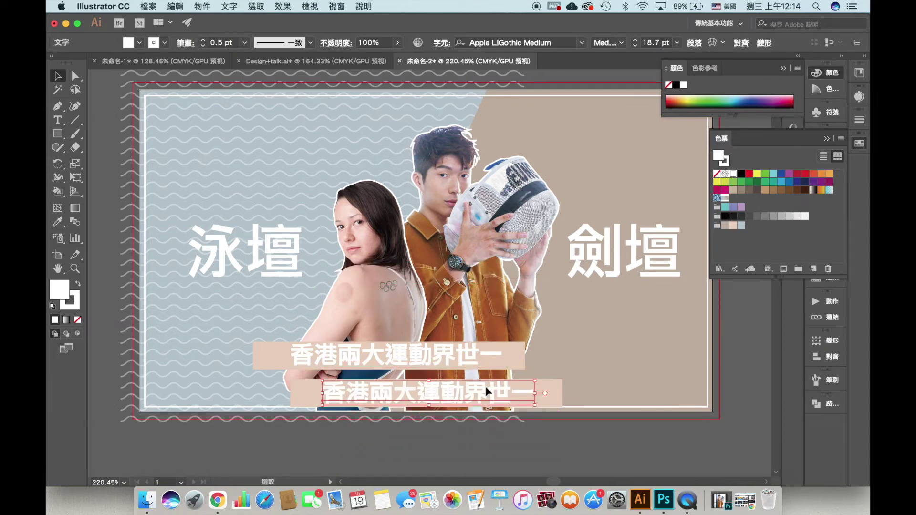
Clear the copied text on the lower bar and switch the input source to 速成
double_click(485, 386)
key("super+a")
key("BackSpace")
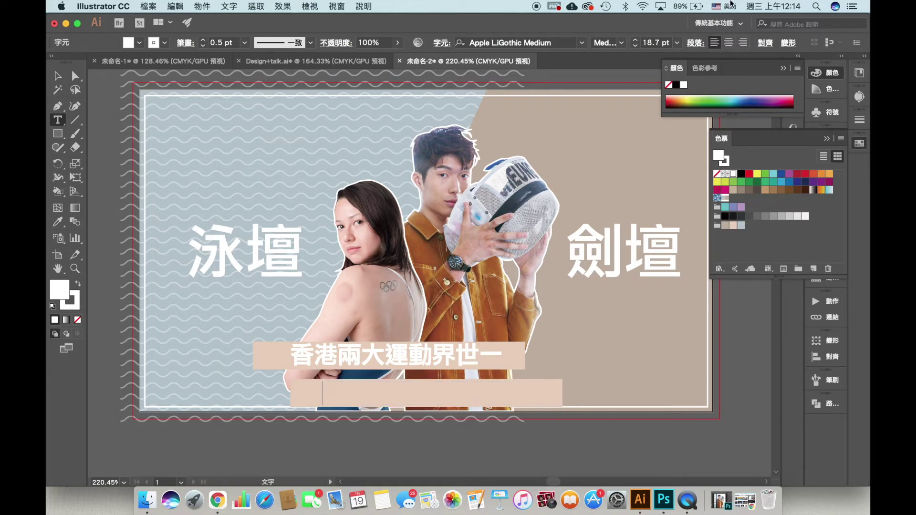
left_click(731, 4)
left_click(766, 19)
Enter 講你知 as the start of the second line on the lower bar
type("yb")
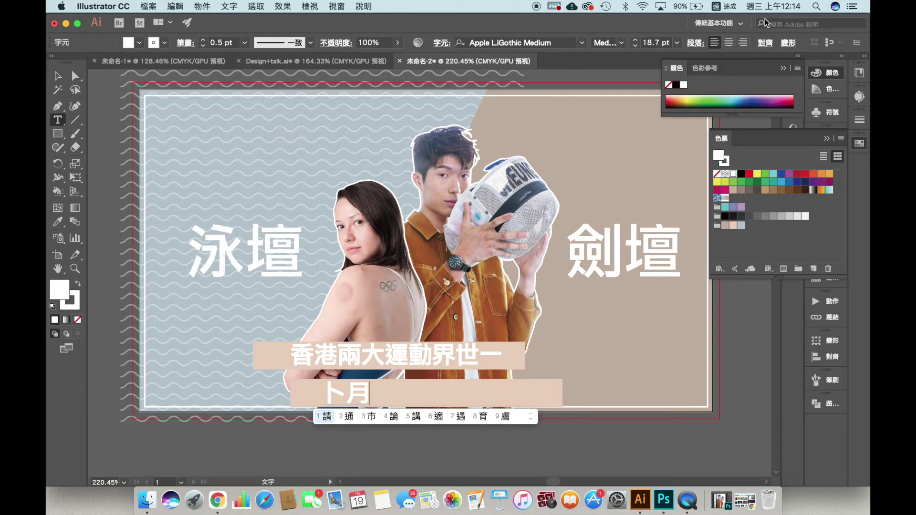
type("5og")
key("BackSpace")
type("d")
key("BackSpace")
type("f")
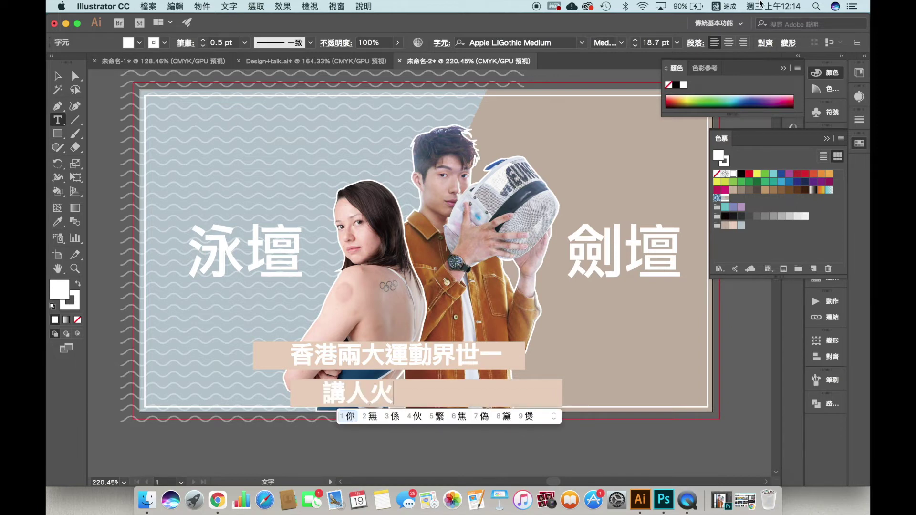
type("1or2")
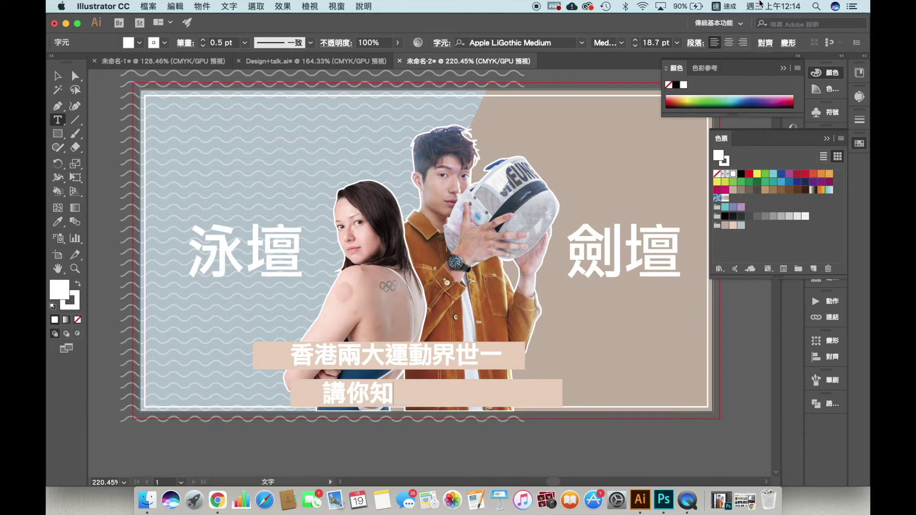
Continue the second line with 咩叫人生 after 講你知
type("rq")
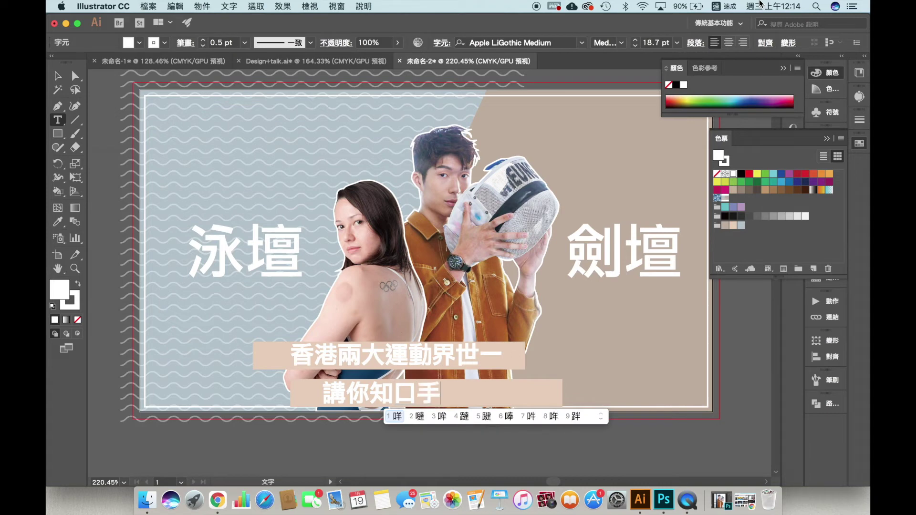
key("space")
type("rl")
key("space")
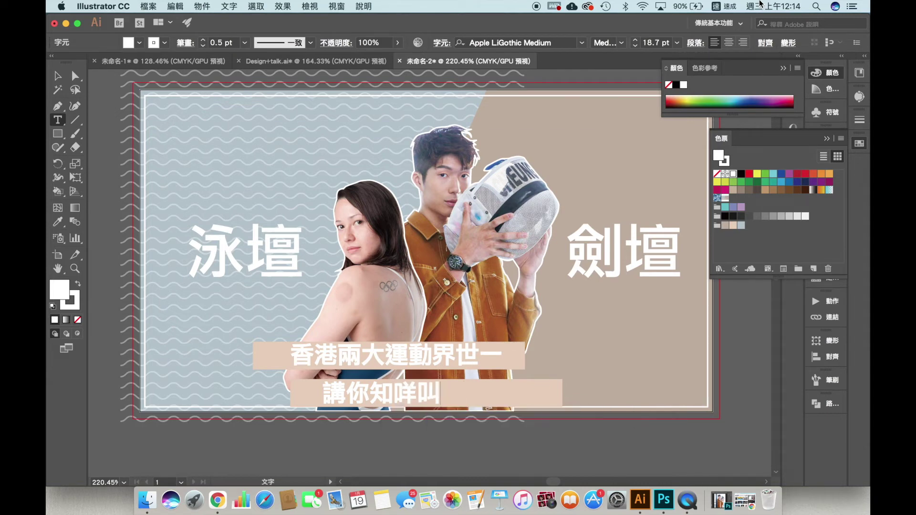
type("o")
key("space")
type("hm")
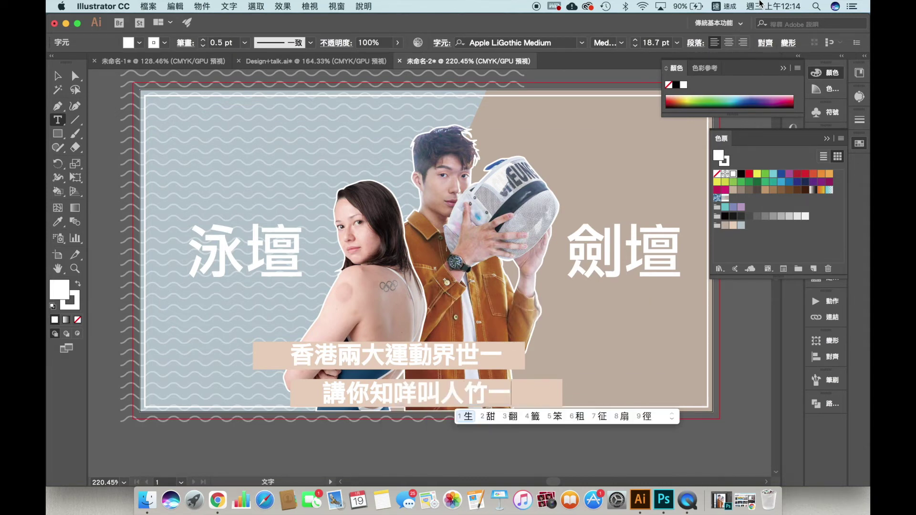
key("space")
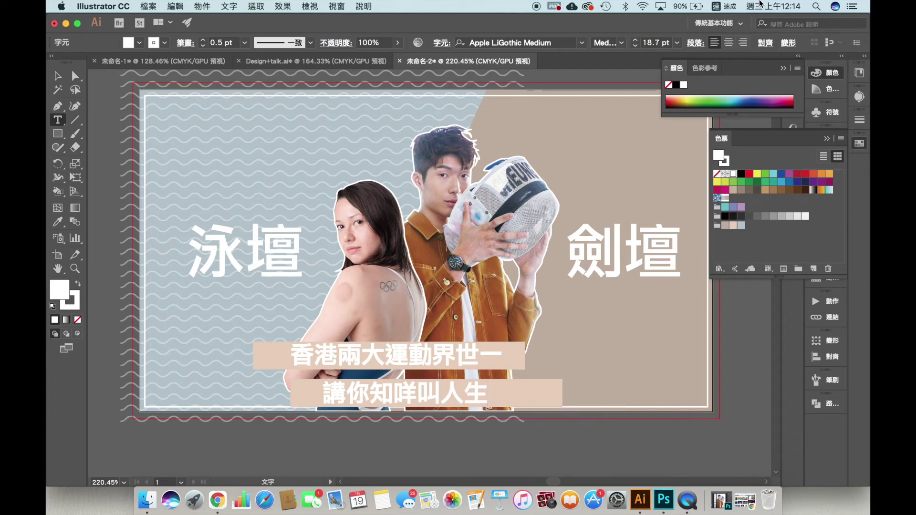
End the second line with 勝利組, so it reads 講你知咩叫人生勝利組
type("bs")
key("space")
type("hn")
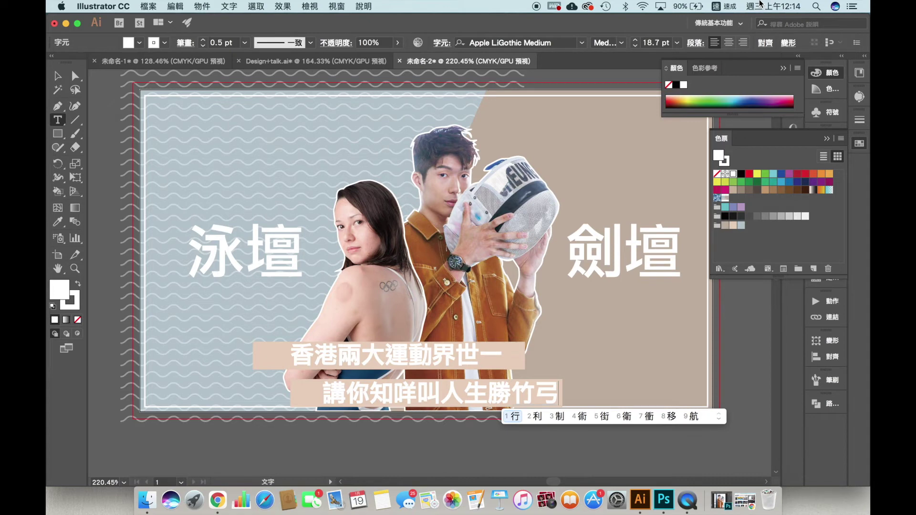
type("2vm")
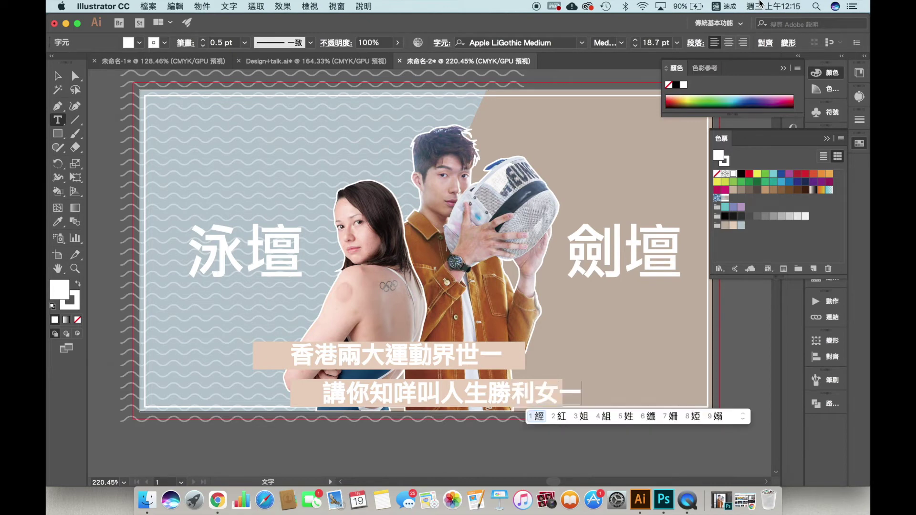
type("4")
key("Escape")
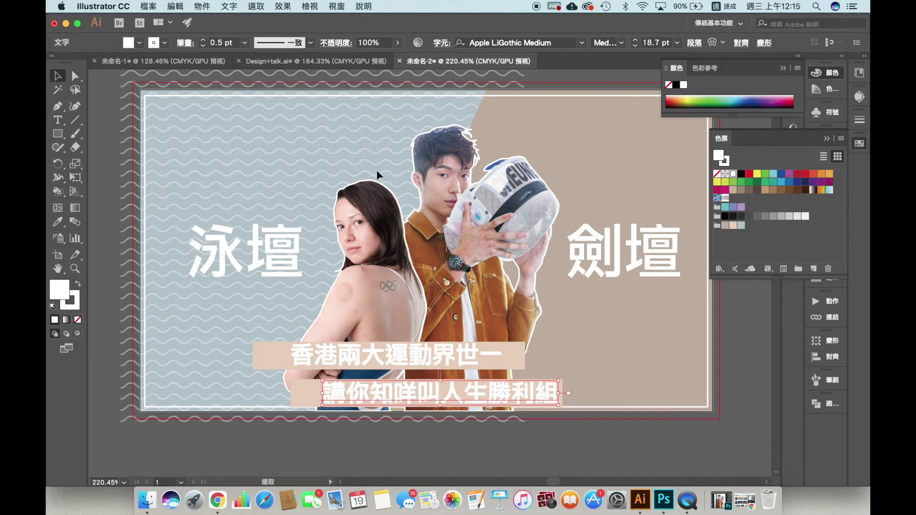
Color the lower line's fill and outline with the light blue swatch from the custom color group
left_click(741, 226)
left_click(733, 226)
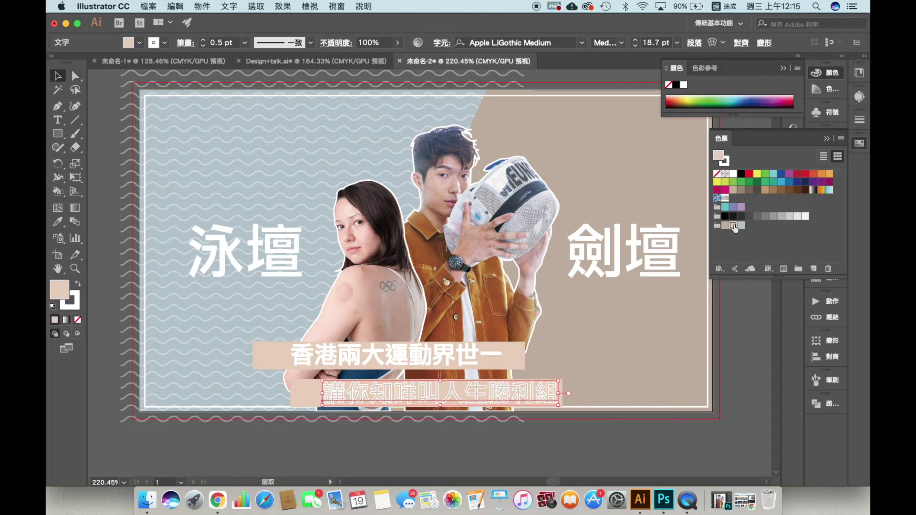
left_click(741, 226)
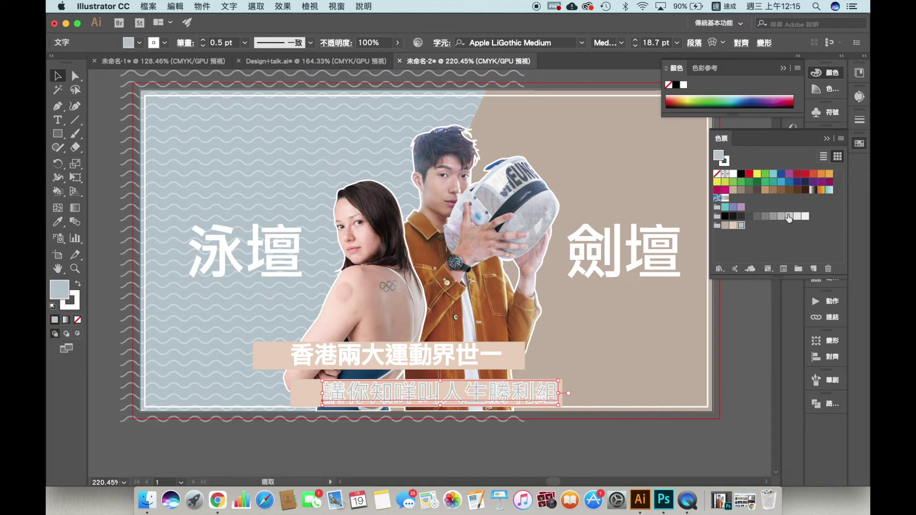
left_click(832, 140)
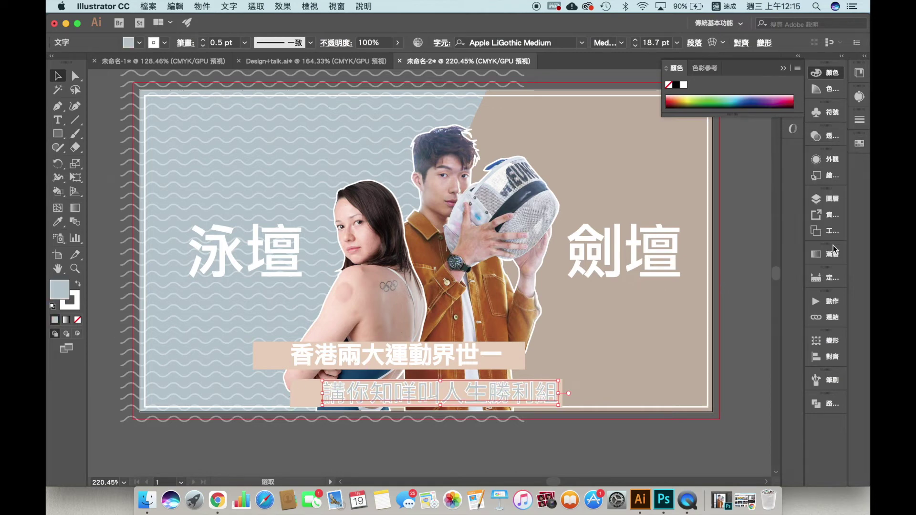
left_click(825, 199)
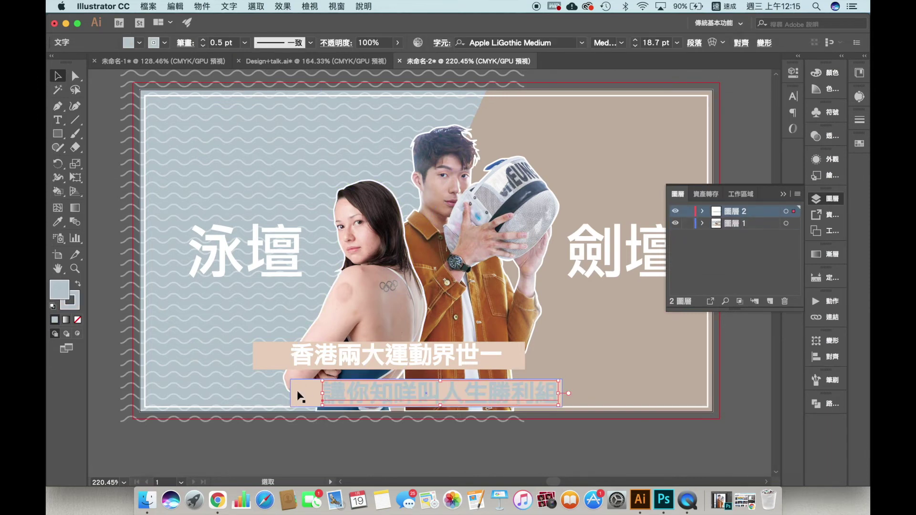
Fill the lower banner bar behind the light blue text with white
left_click(299, 395)
left_click(859, 143)
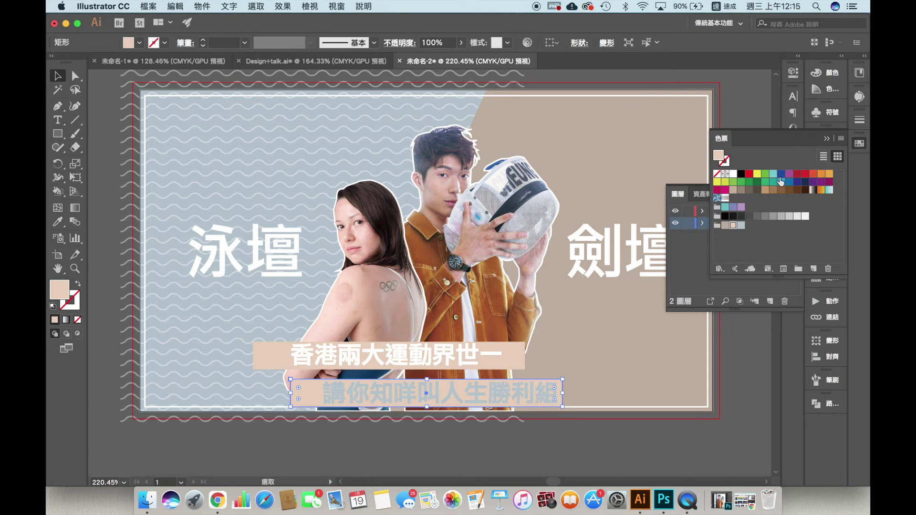
left_click(733, 175)
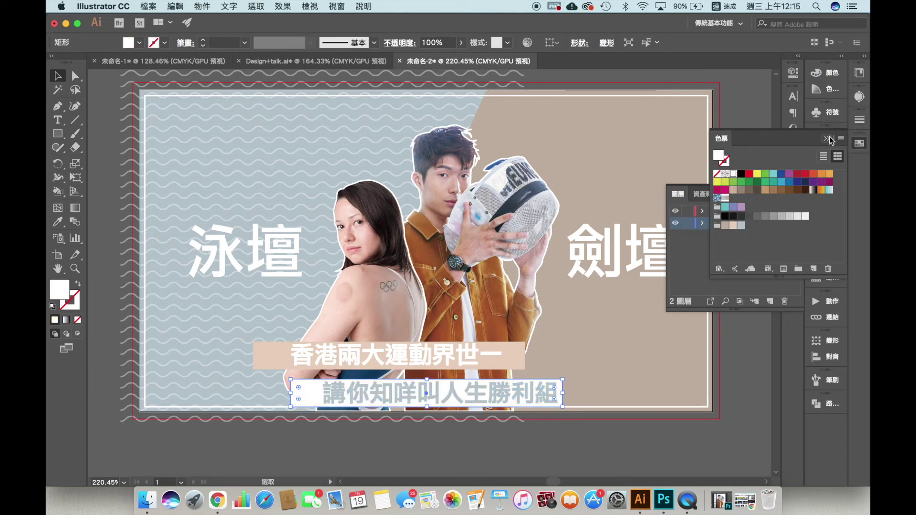
Move the upper bar and its tagline down against the white bar with a slight counter-clockwise tilt
left_click(515, 360)
left_click(482, 353, "shift")
left_click_drag(483, 354, 516, 368)
Scale both banner bars and their text down slightly together and center them beneath the two photos
left_click(356, 396, "shift")
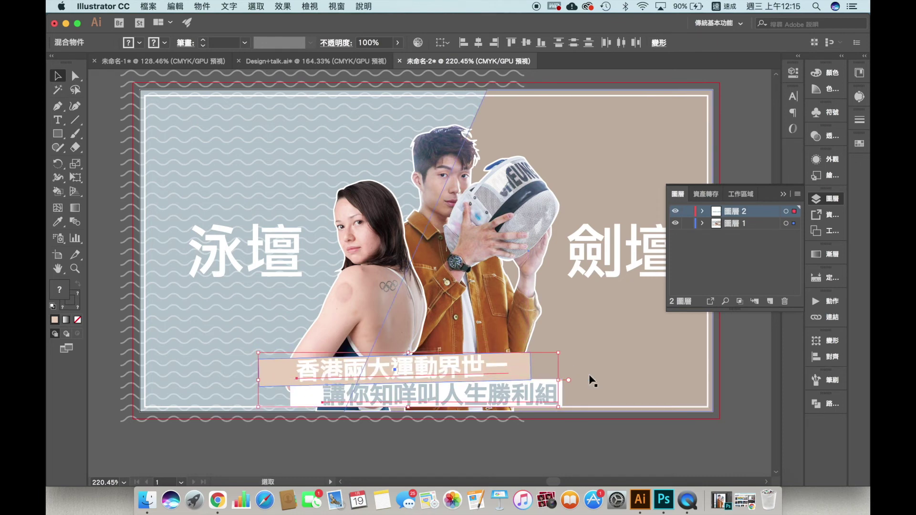
left_click_drag(558, 407, 546, 405)
left_click_drag(437, 382, 487, 387)
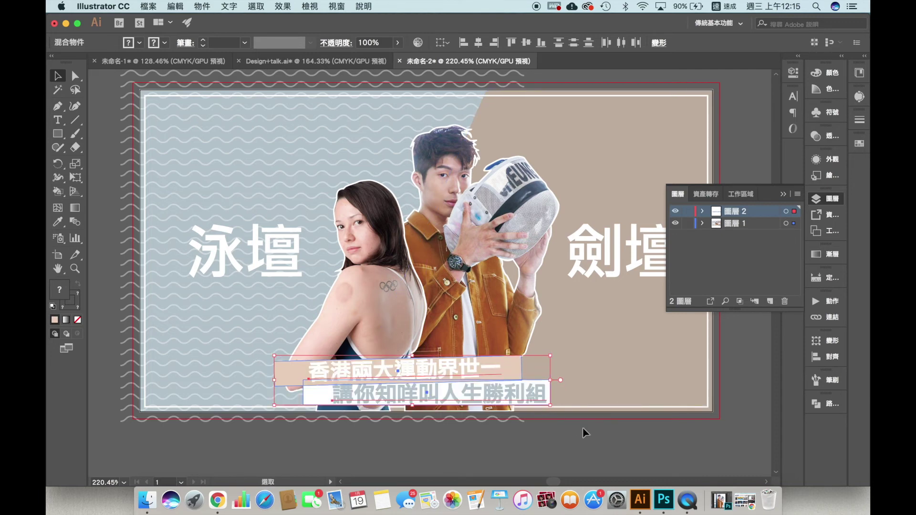
left_click(583, 428)
Shorten the peach bar from both ends so it fits closely around the tagline 香港兩大運動界世一
left_click(497, 363)
left_click(514, 366, "shift")
left_click(555, 415)
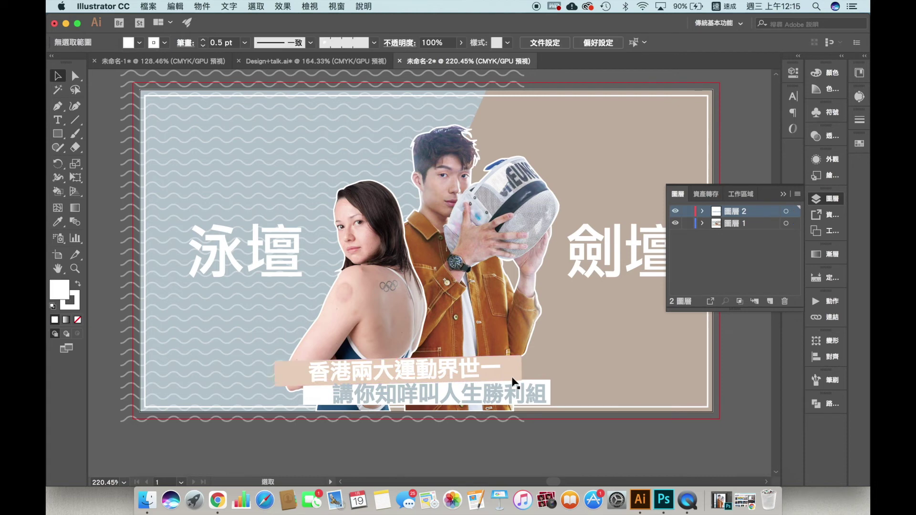
left_click(518, 365)
left_click_drag(522, 368, 506, 369)
left_click_drag(275, 373, 308, 373)
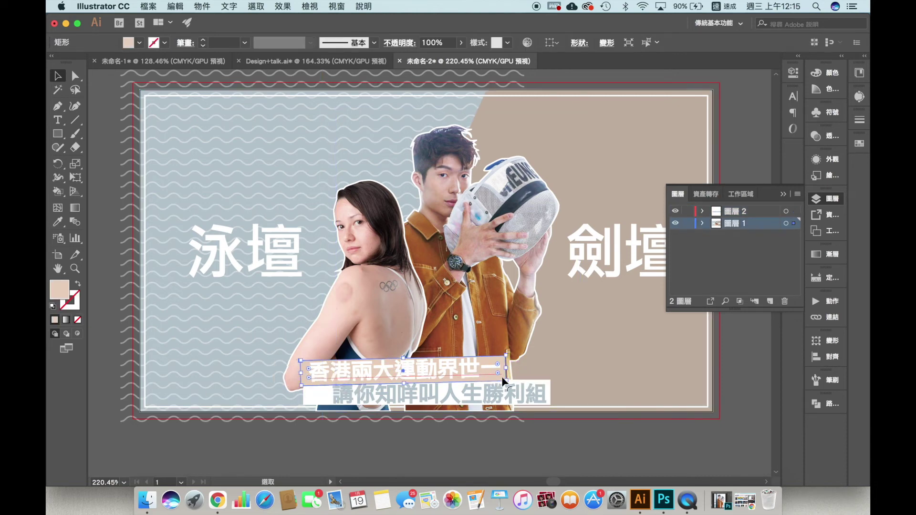
Nudge the peach bar slightly up and left, and shorten the white bar to fit closely around the tagline 講你知咩叫人生勝利組
key("Left")
key("Up")
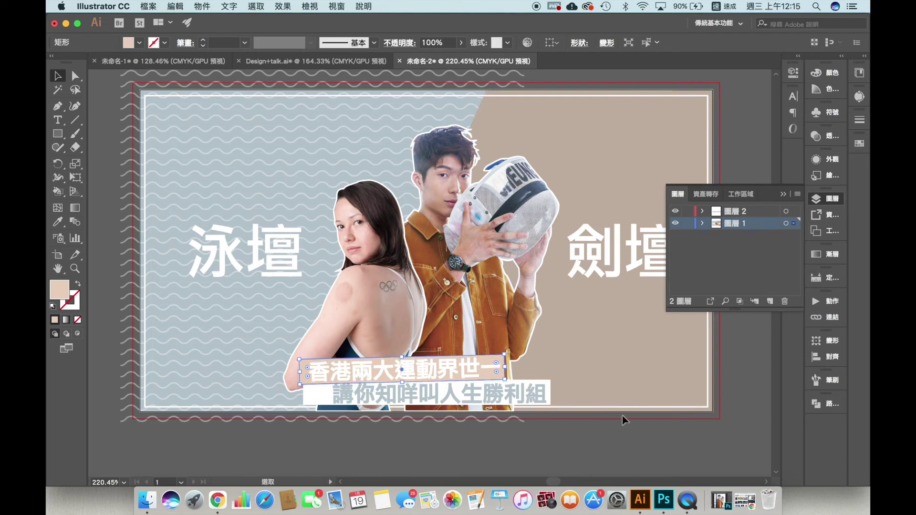
left_click(611, 422)
left_click(434, 393)
left_click_drag(307, 391, 329, 397)
left_click(499, 426)
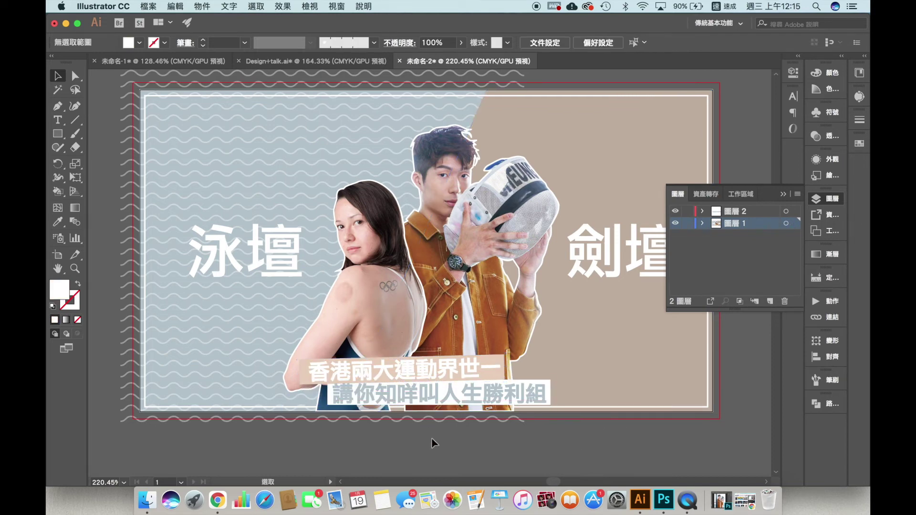
Unlock the artwork and nudge both cutout photos together slightly upward
key("alt+super+2")
key("shift+super+a")
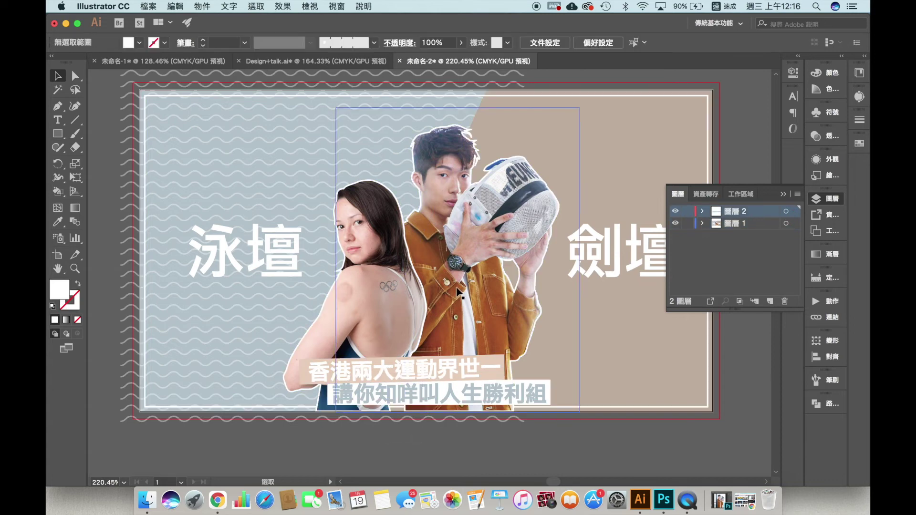
left_click(464, 323)
left_click(380, 300, "shift")
key("Up")
key("Up")
key("Up")
key("Up")
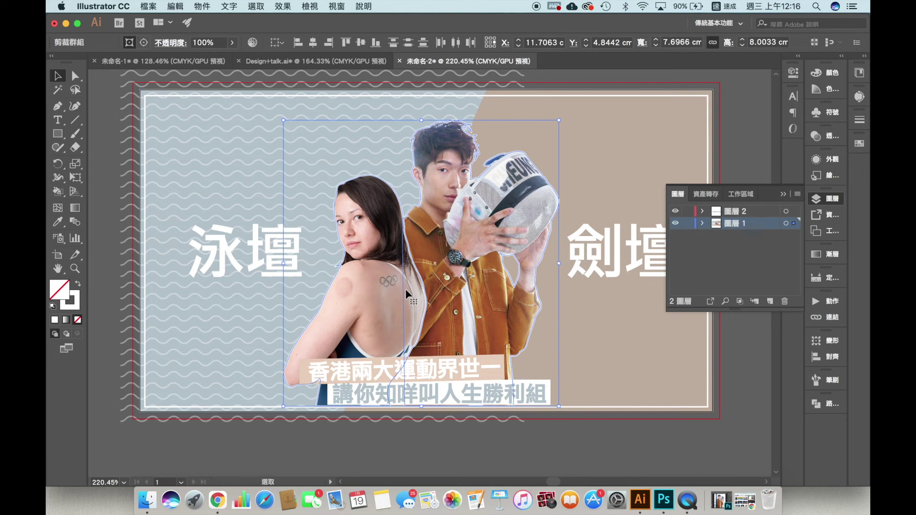
left_click(573, 457)
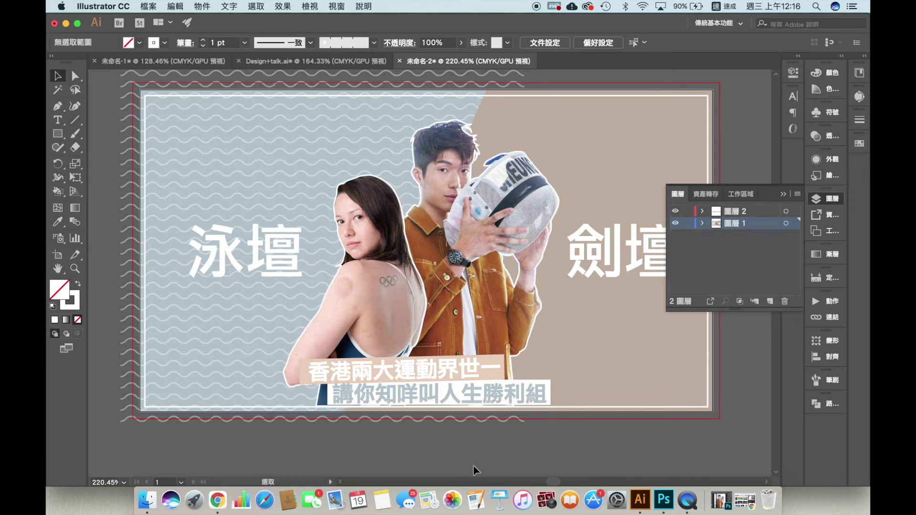
Select both banner bars together with their taglines, excluding the photos, the background and the white frame
key("super+a")
left_click(428, 289, "shift")
left_click(398, 291, "shift")
left_click(482, 107, "shift")
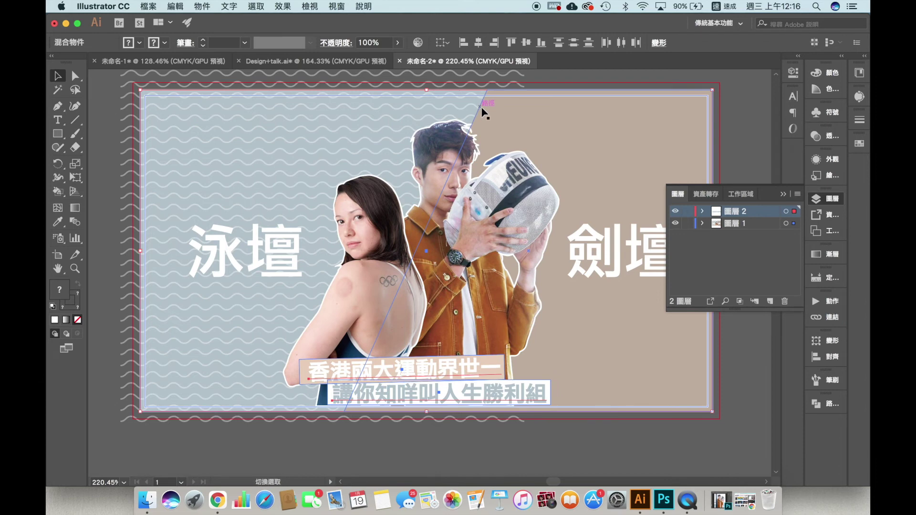
left_click(586, 94, "shift")
left_click(636, 161, "shift")
key("Left")
key("Left")
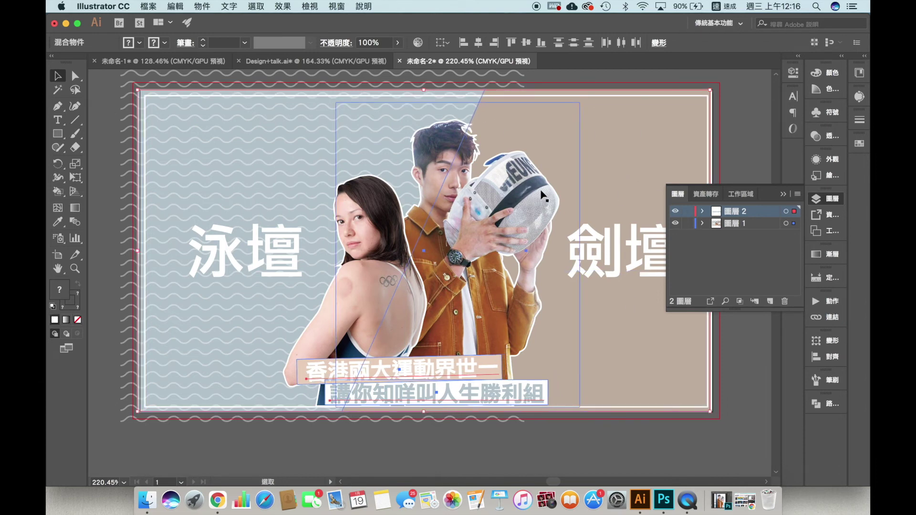
key("Right")
key("Right")
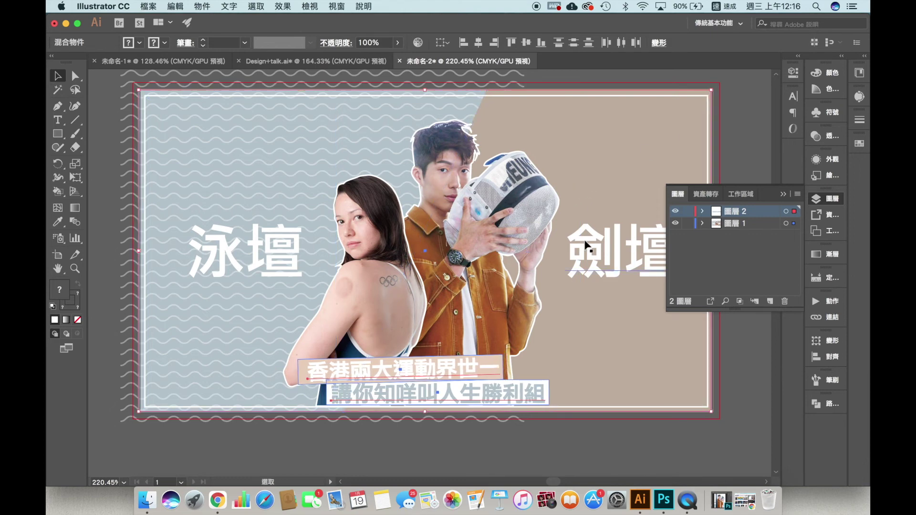
left_click(565, 95, "shift")
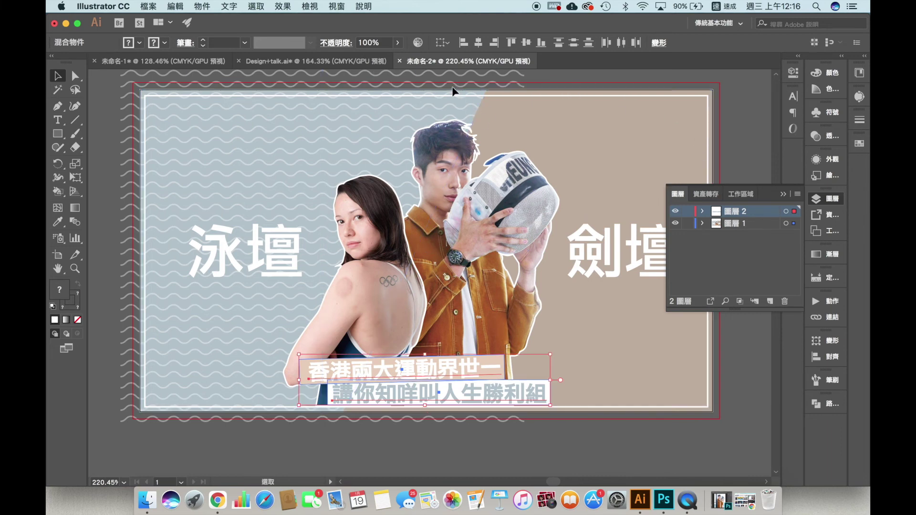
Move both banner bars and their taglines together slightly to the left and up
key("Left")
key("Left")
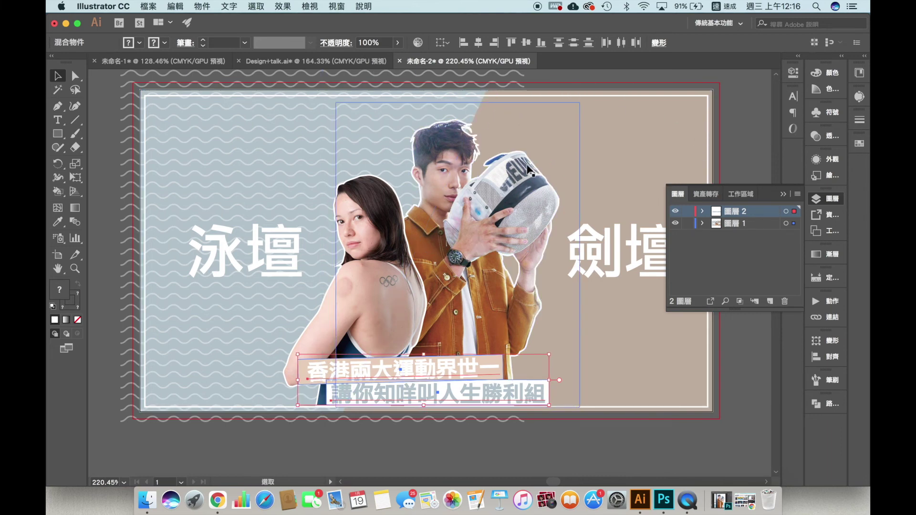
key("Left")
key("Left")
key("Left")
key("Right")
key("Left")
key("Left")
key("Up")
key("Up")
key("Left")
key("Up")
key("Up")
key("Up")
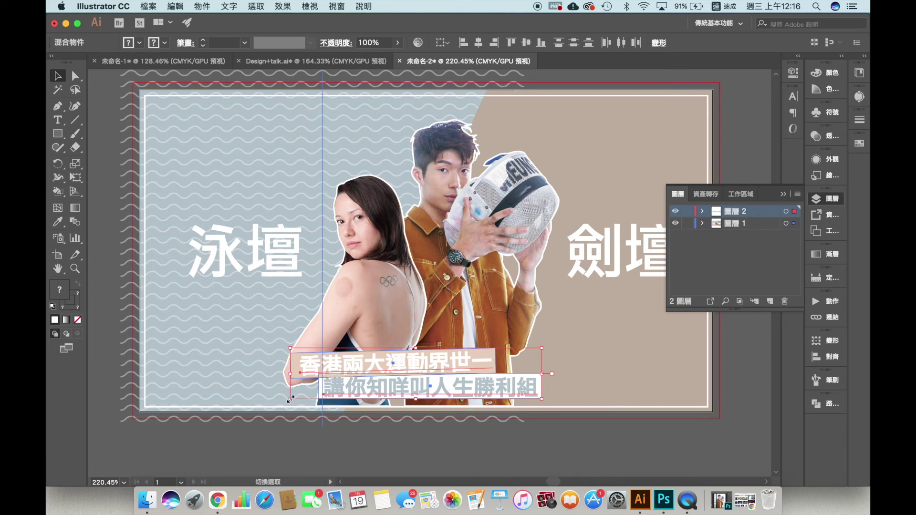
Enlarge both banner bars and their taglines slightly together and close the layer list
left_click_drag(290, 399, 279, 404)
left_click_drag(541, 374, 526, 395)
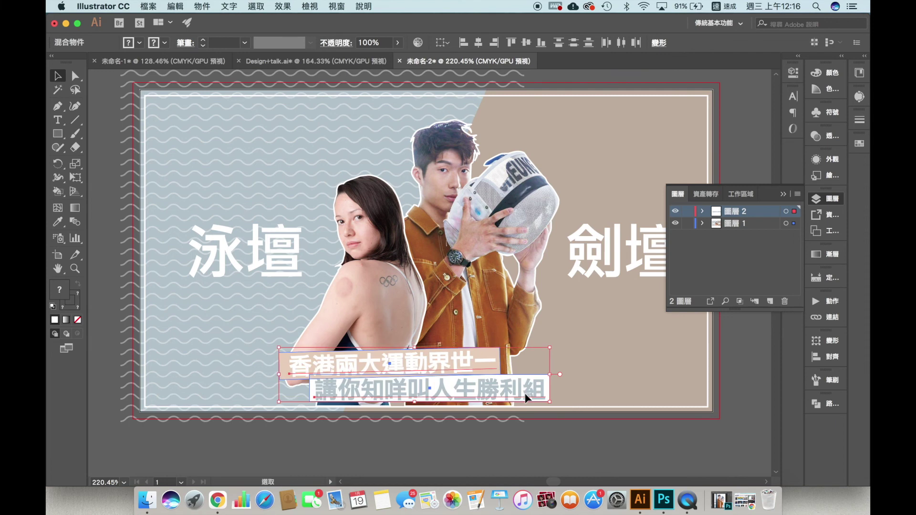
left_click(623, 435)
left_click(817, 199)
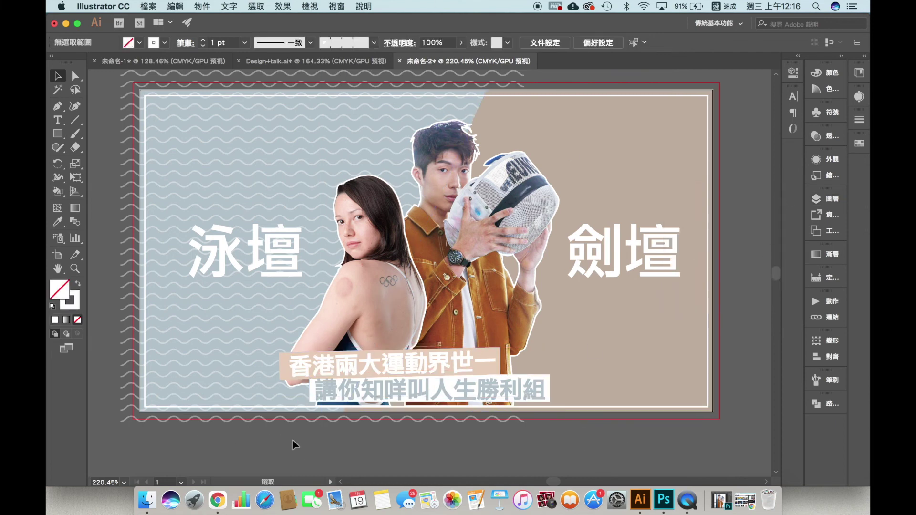
Shift the two photos and the banner bars together slightly to the right between the titles 泳壇 and 劍壇
scroll(304, 439, "up", 1)
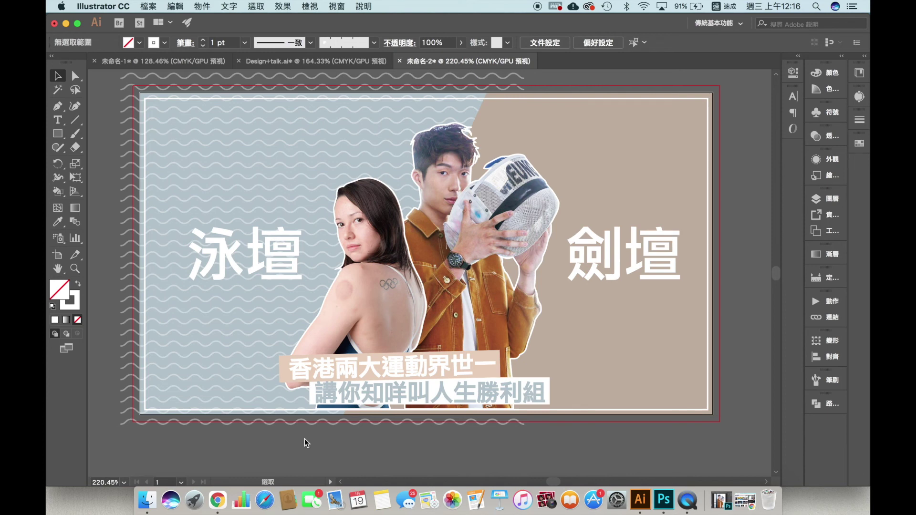
scroll(304, 439, "down", 4)
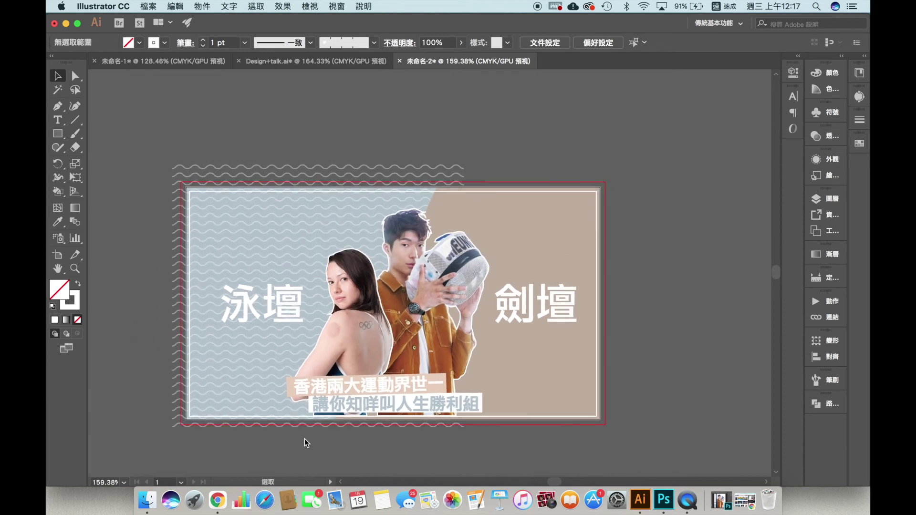
left_click(350, 248)
left_click(477, 191, "shift")
key("Right")
key("Right")
key("Right")
key("Left")
left_click(682, 341)
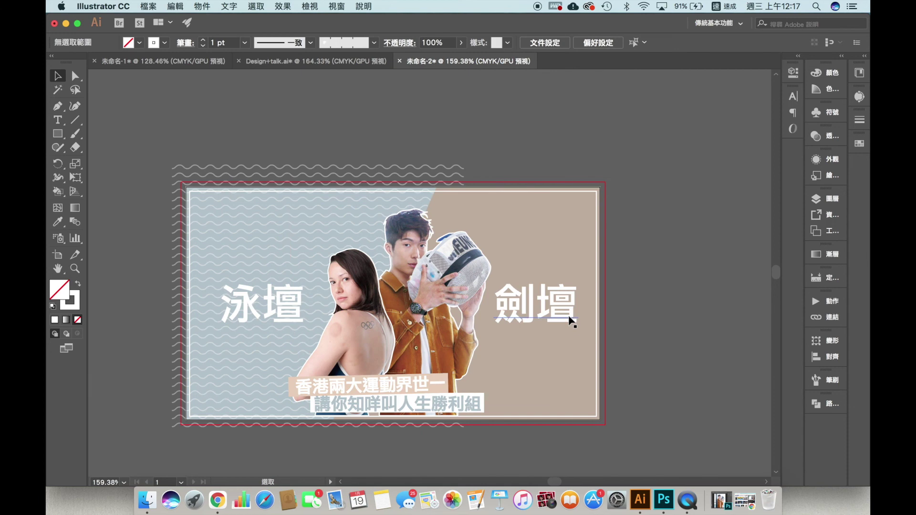
Draw a rectangle about 16 cm wide that exactly covers the whole artboard
scroll(569, 317, "up", 3)
scroll(569, 317, "left", 4)
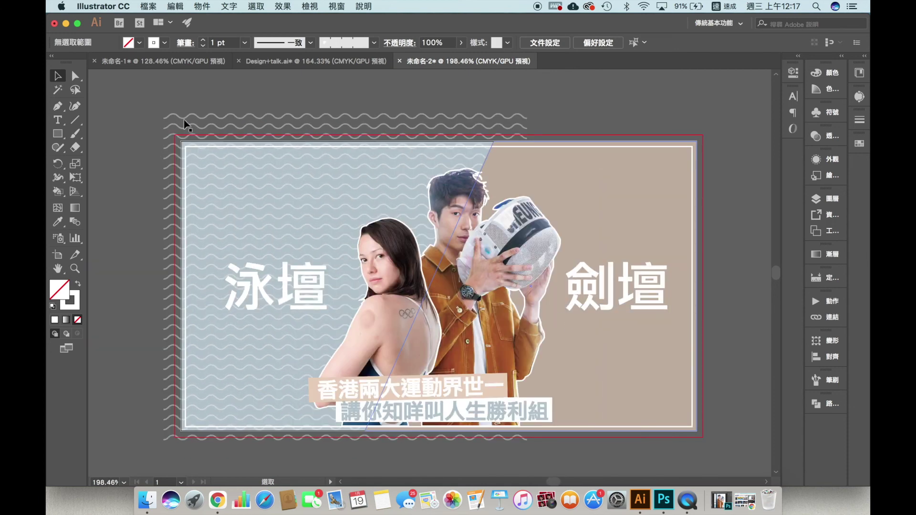
left_click(58, 136)
left_click(861, 144)
left_click(862, 145)
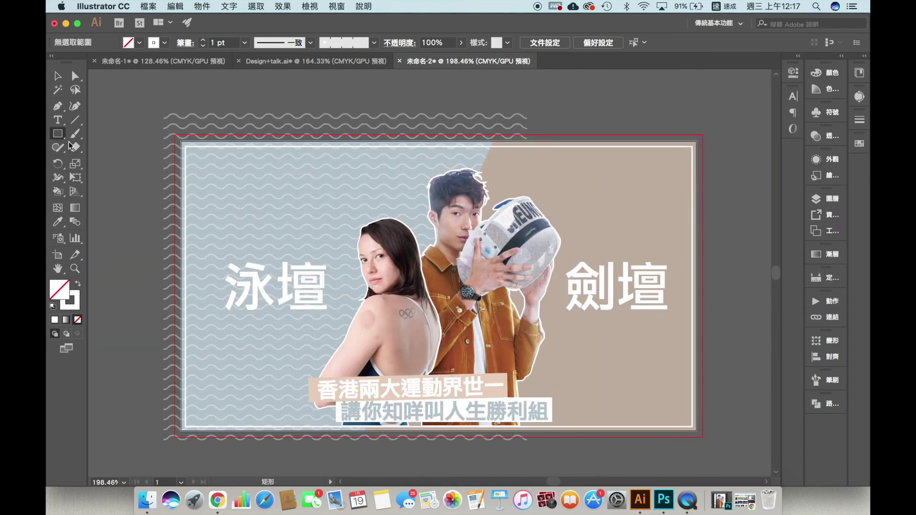
left_click_drag(181, 141, 697, 431)
left_click(58, 76)
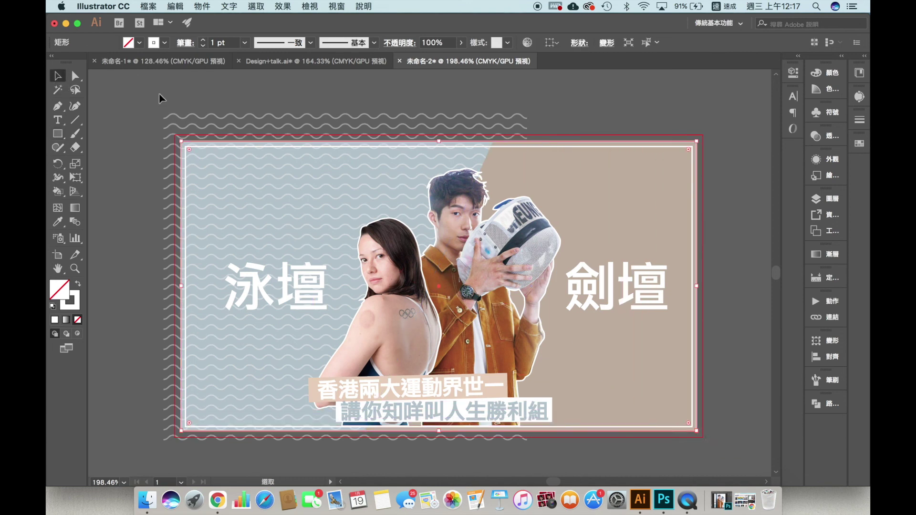
Make a clipping mask from all the artwork so the waves are cut off at the artboard-sized rectangle
key("super+a")
right_click(432, 307)
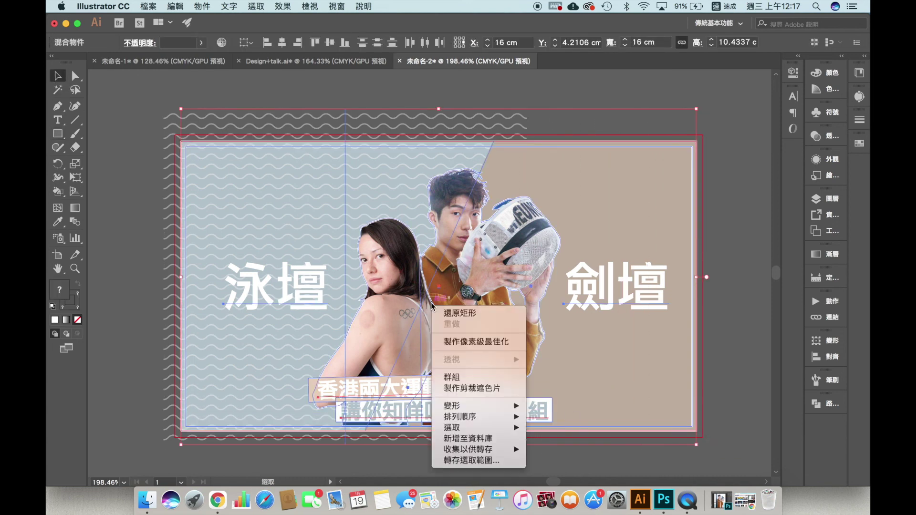
left_click(475, 389)
left_click(90, 251)
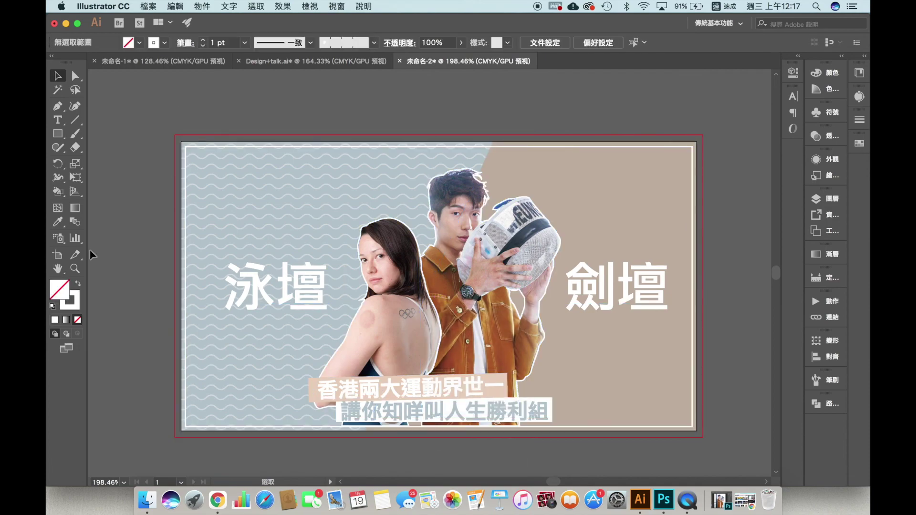